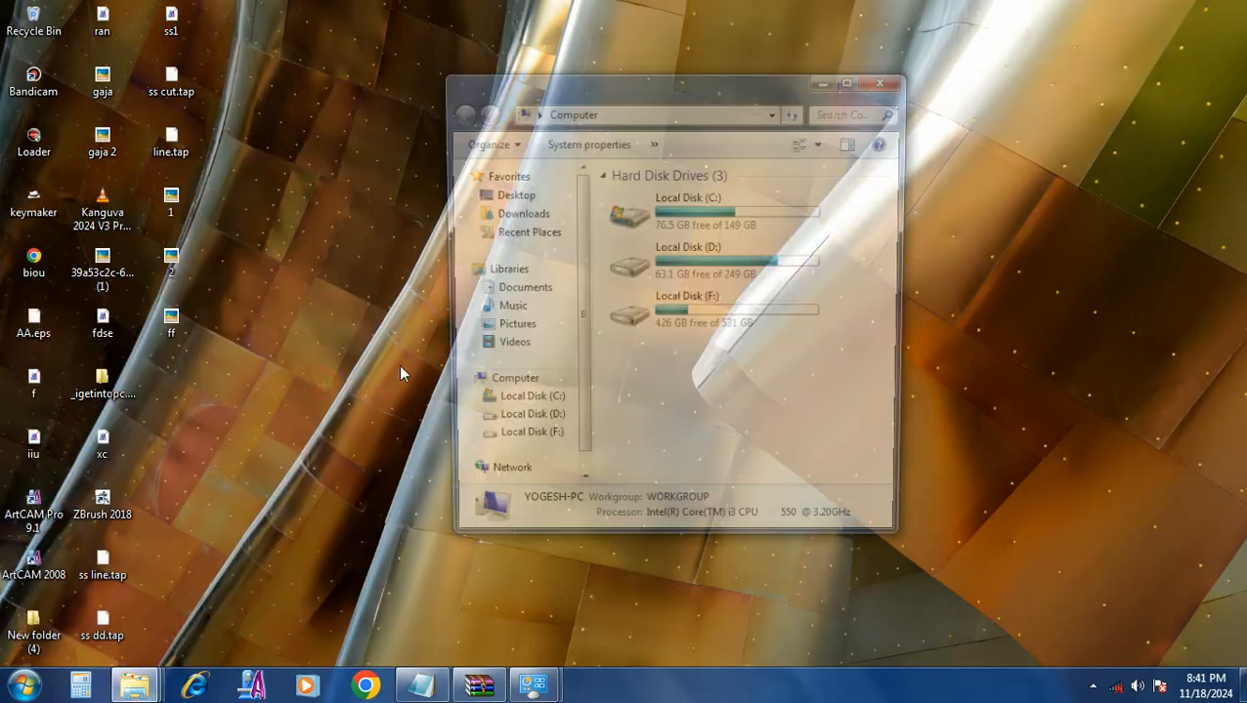
# Step: Open the Katalog_reshetok_shirm_peregorodok PDF from the 2d folder inside NEW 2020 on Local Disk (D:)
pyautogui.doubleClick(703, 256)
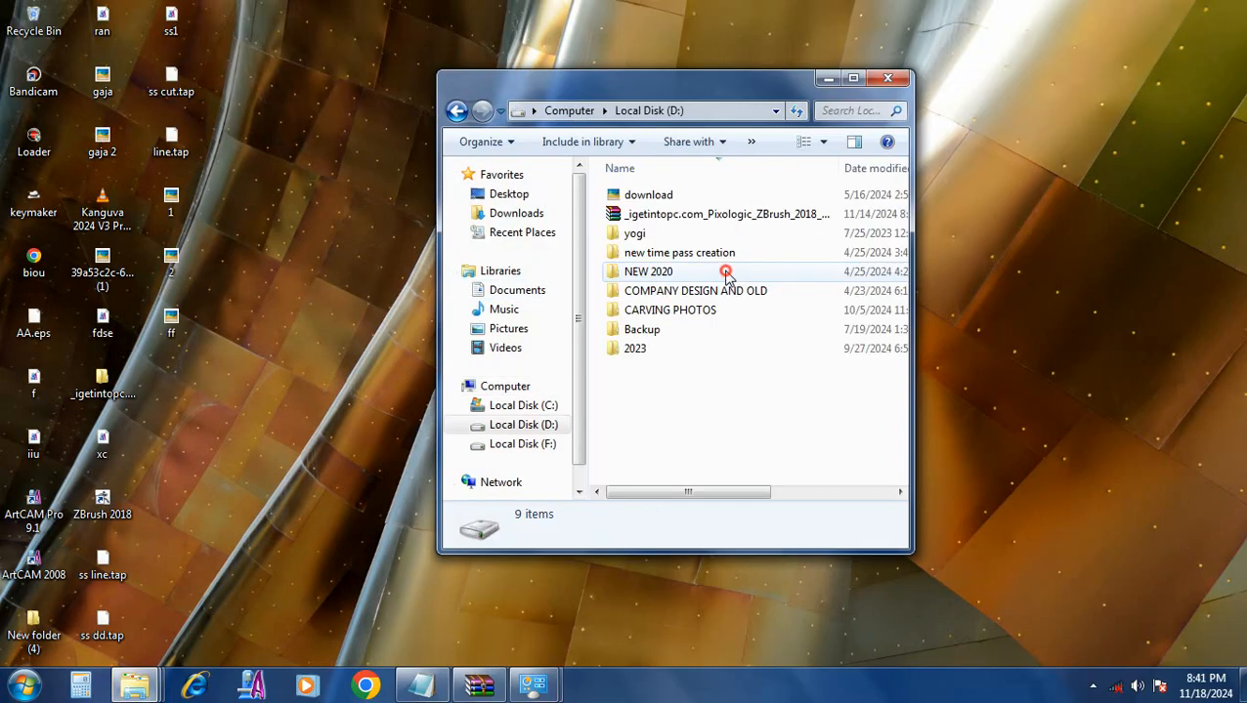
pyautogui.doubleClick(664, 273)
pyautogui.doubleClick(647, 195)
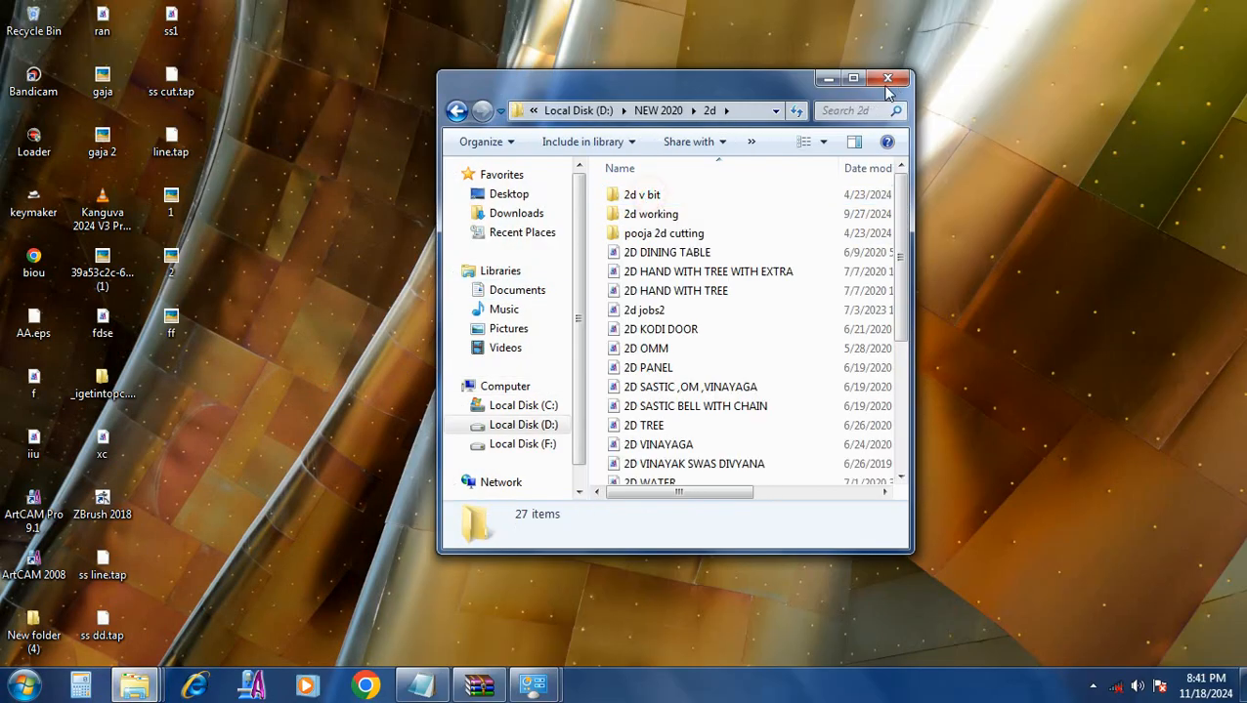
pyautogui.click(852, 78)
pyautogui.scroll(-1, 206, 537)
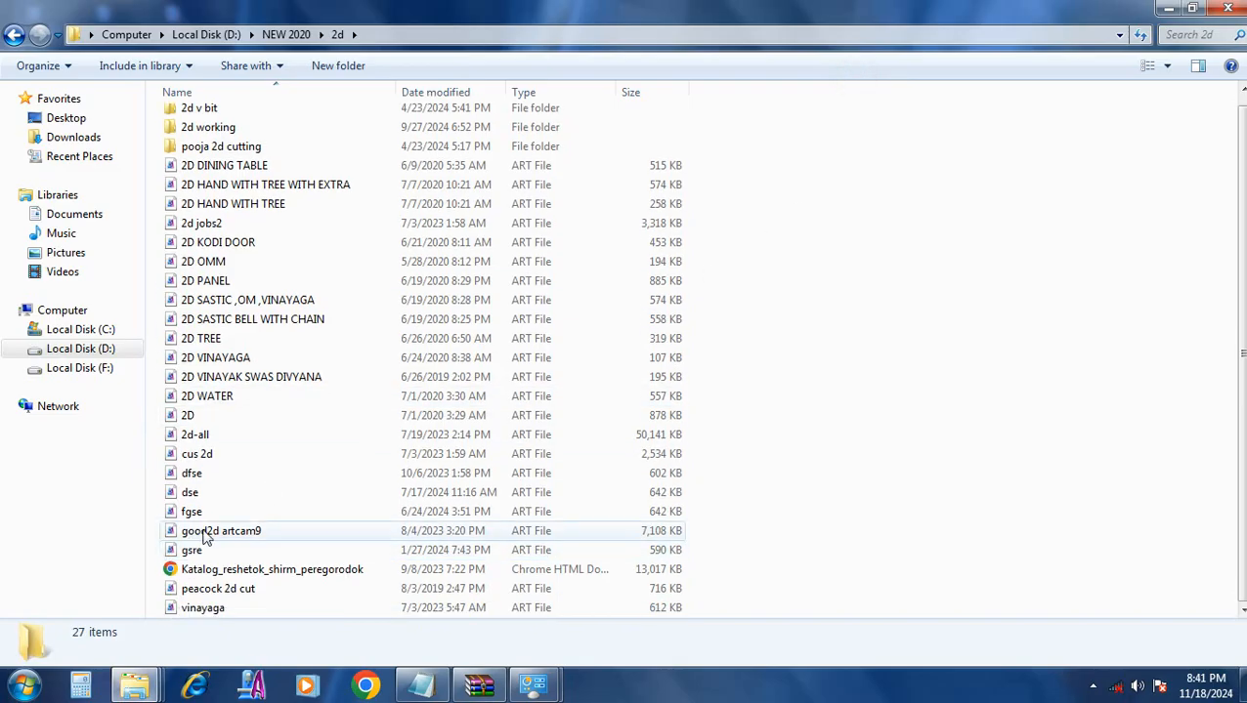
pyautogui.click(225, 569)
pyautogui.press('Return')
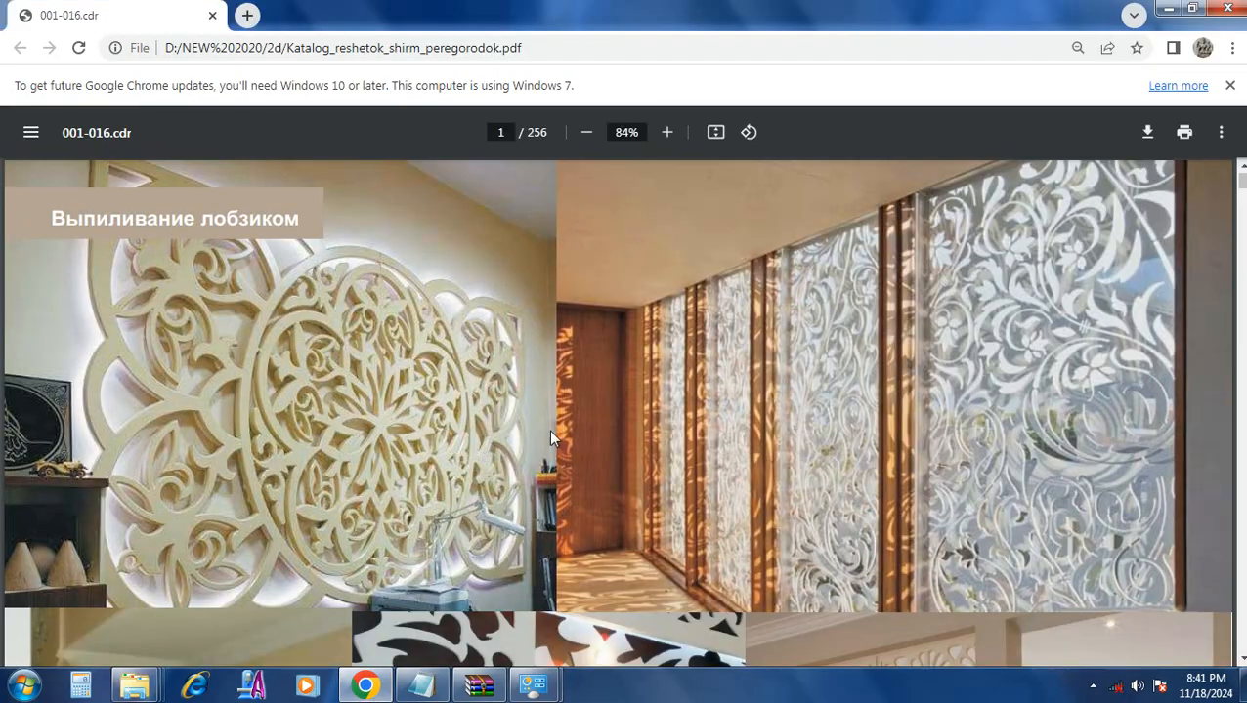
# Step: Find the page with drawings 106 and 107 in the catalogue and set up printing of custom page 45 only
pyautogui.scroll(-10, 549, 430)
pyautogui.scroll(-10, 603, 429)
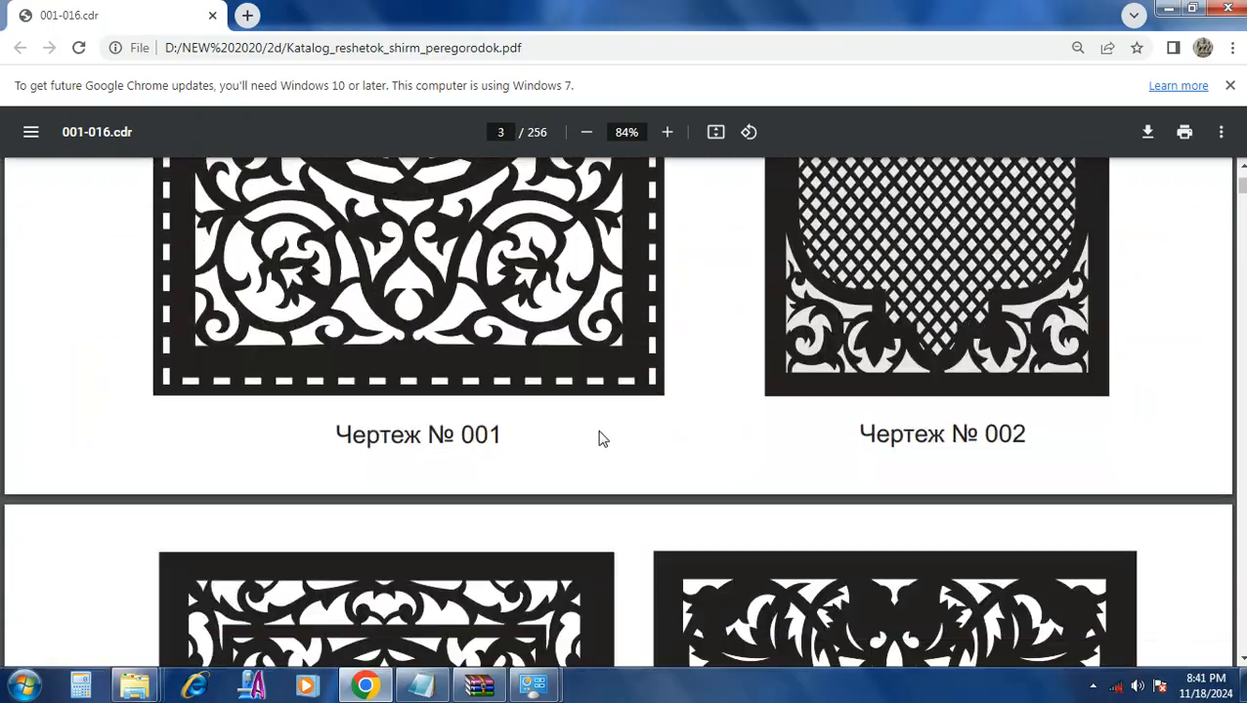
pyautogui.scroll(-10, 600, 435)
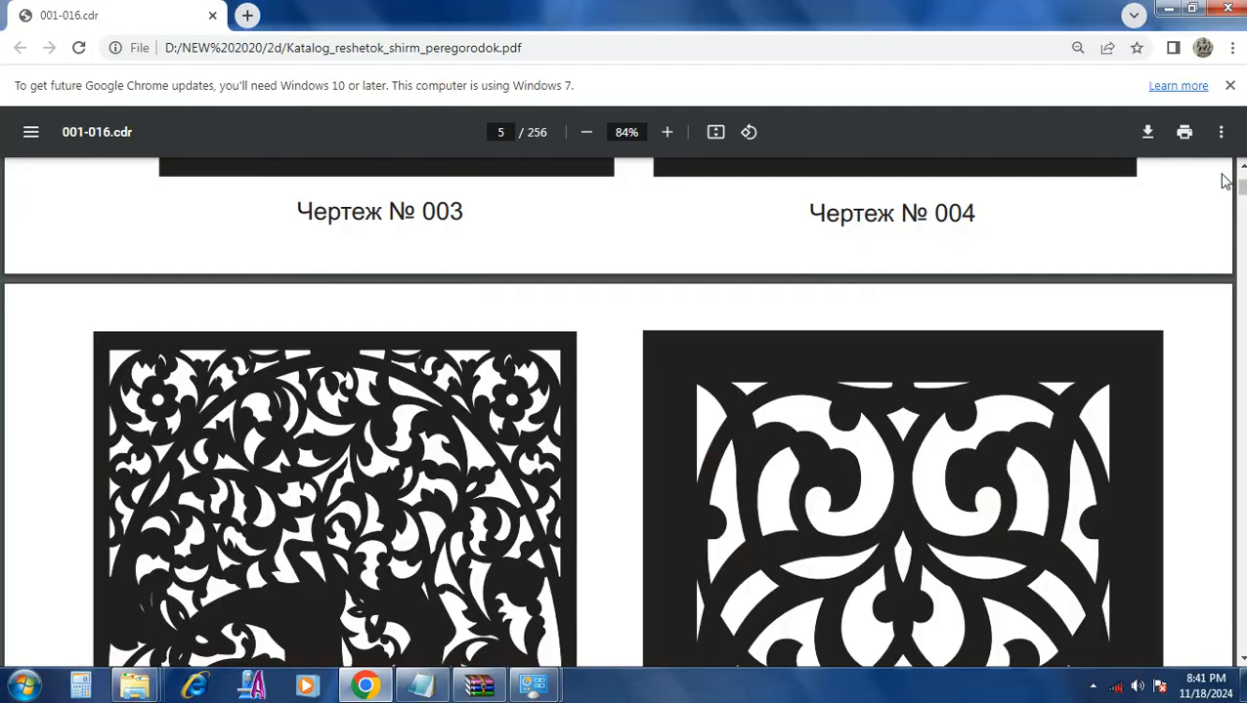
pyautogui.moveTo(1242, 187); pyautogui.dragTo(1241, 261)
pyautogui.keyDown('ctrl'); pyautogui.scroll(-5, 891, 356); pyautogui.keyUp('ctrl')
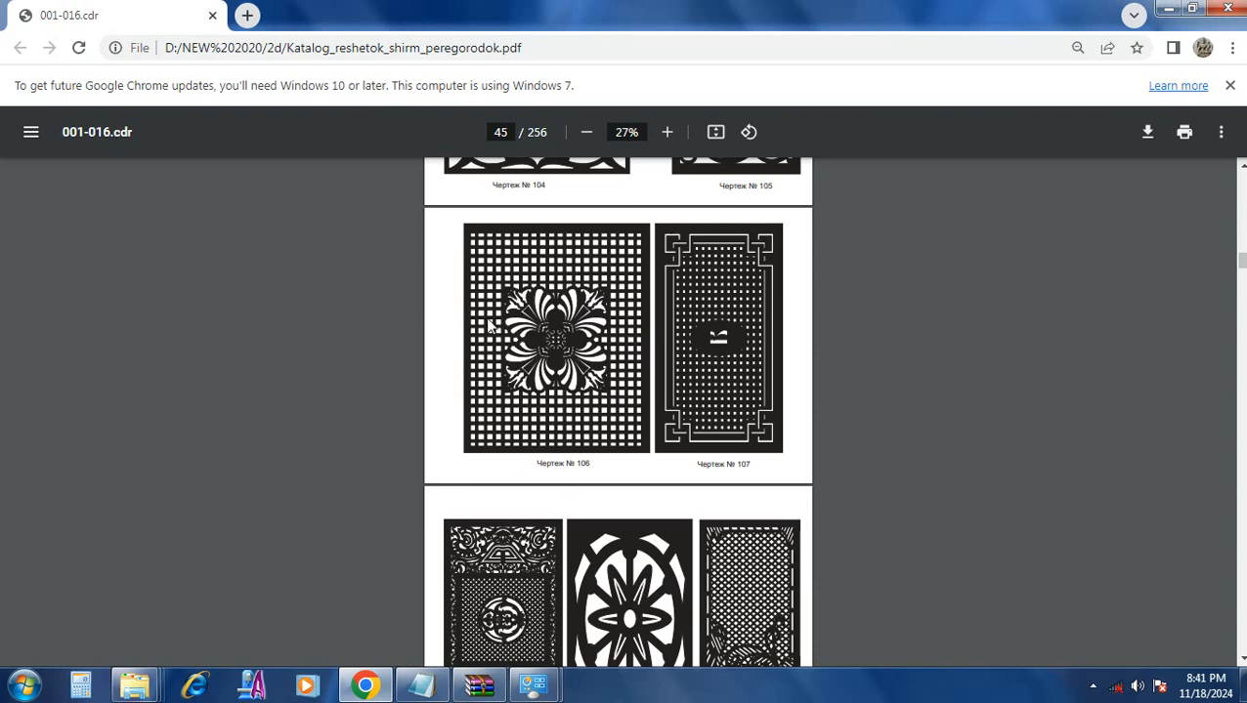
pyautogui.scroll(-10, 650, 538)
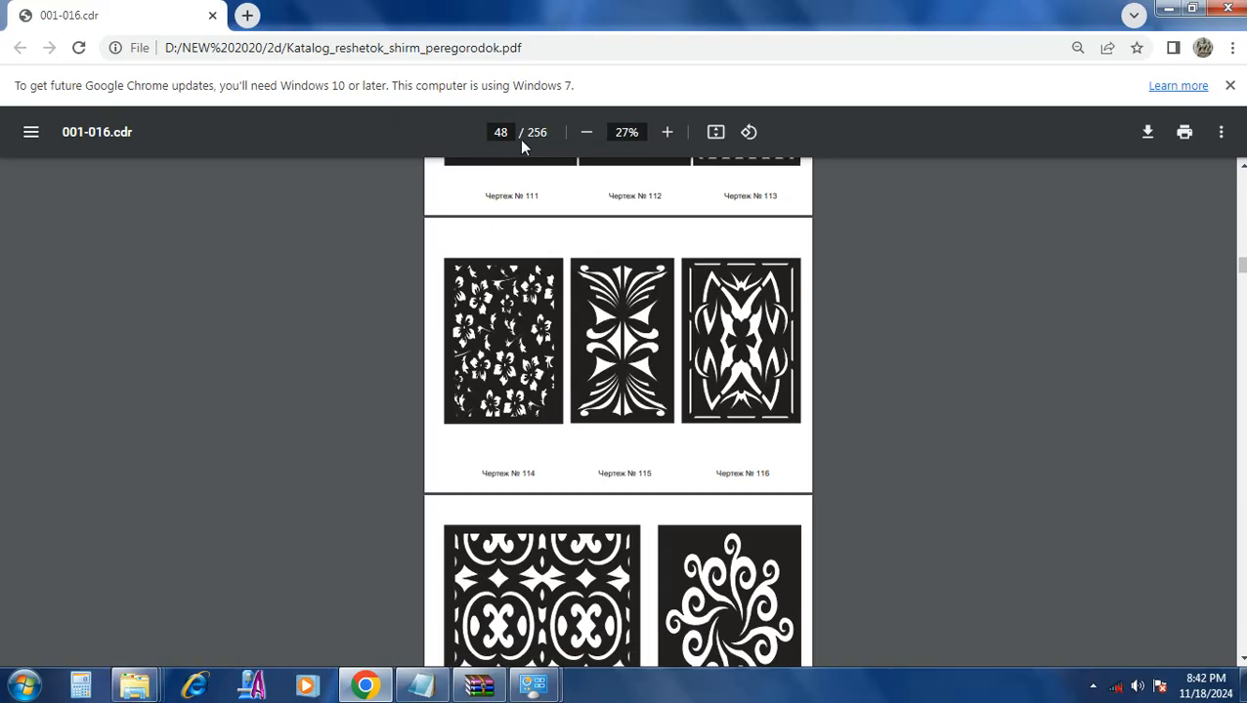
pyautogui.click(1186, 137)
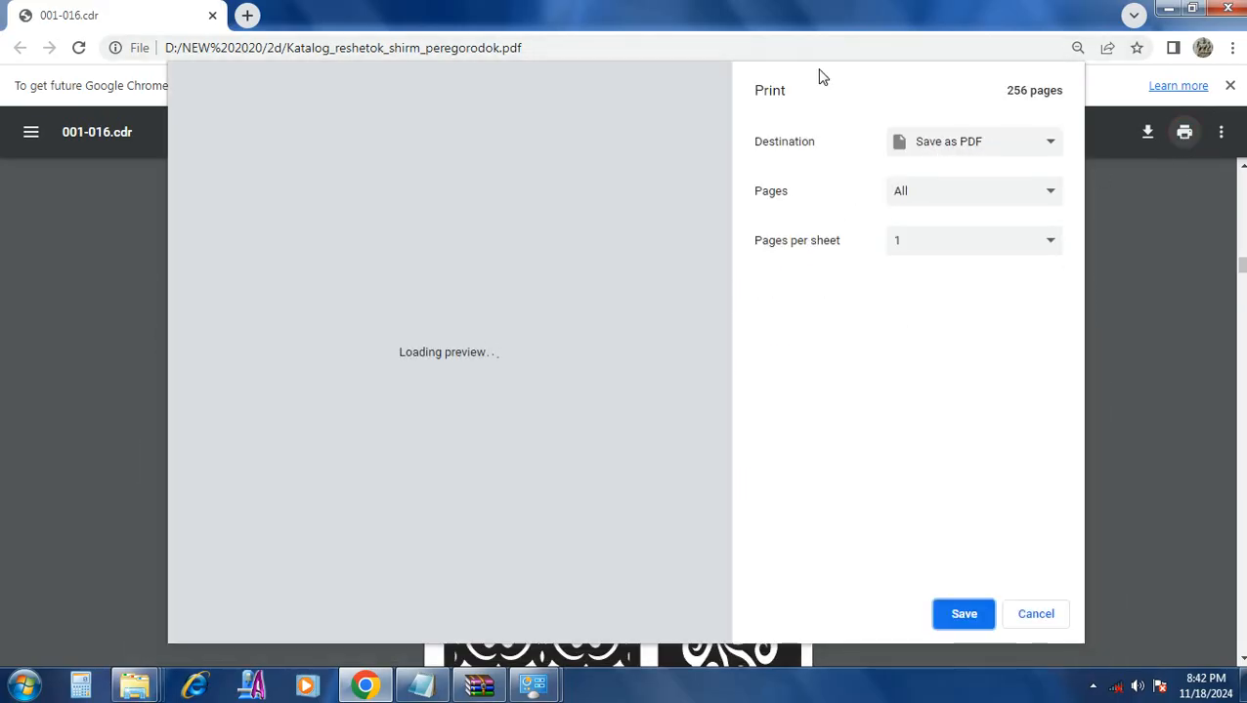
pyautogui.click(948, 204)
pyautogui.click(935, 258)
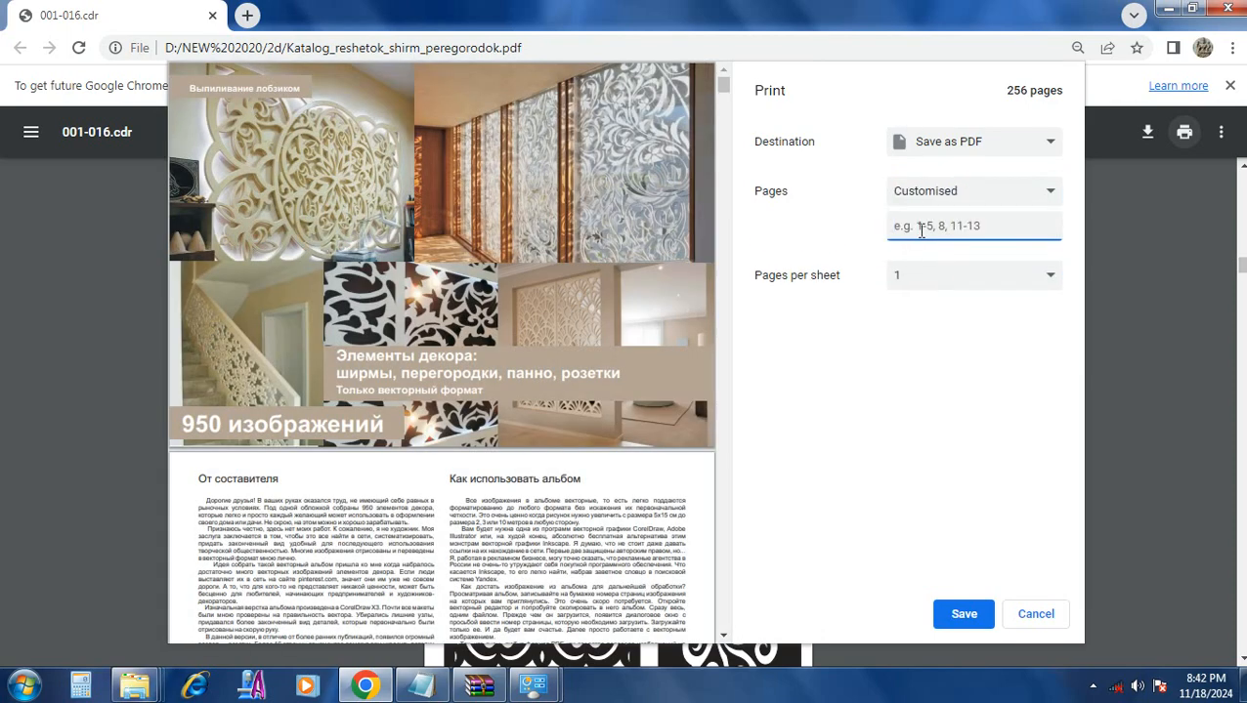
pyautogui.write('45')
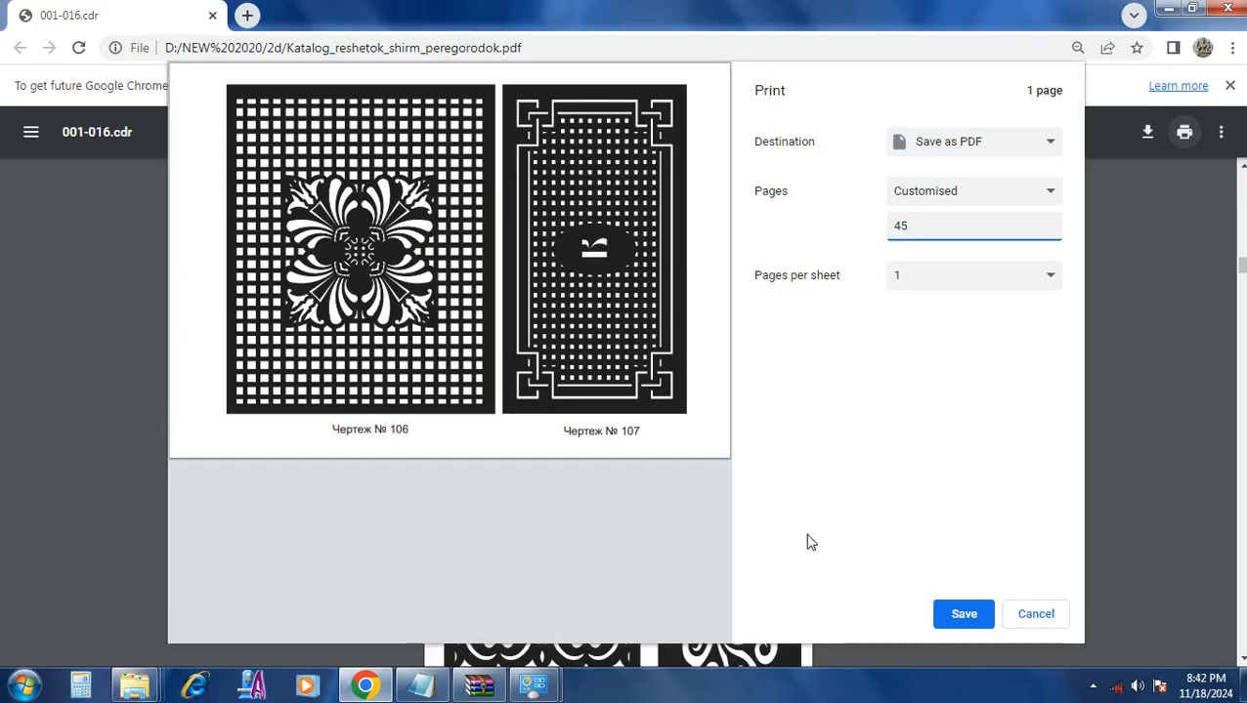
# Step: Save the single catalogue page as a PDF named oo on the Desktop
pyautogui.click(961, 616)
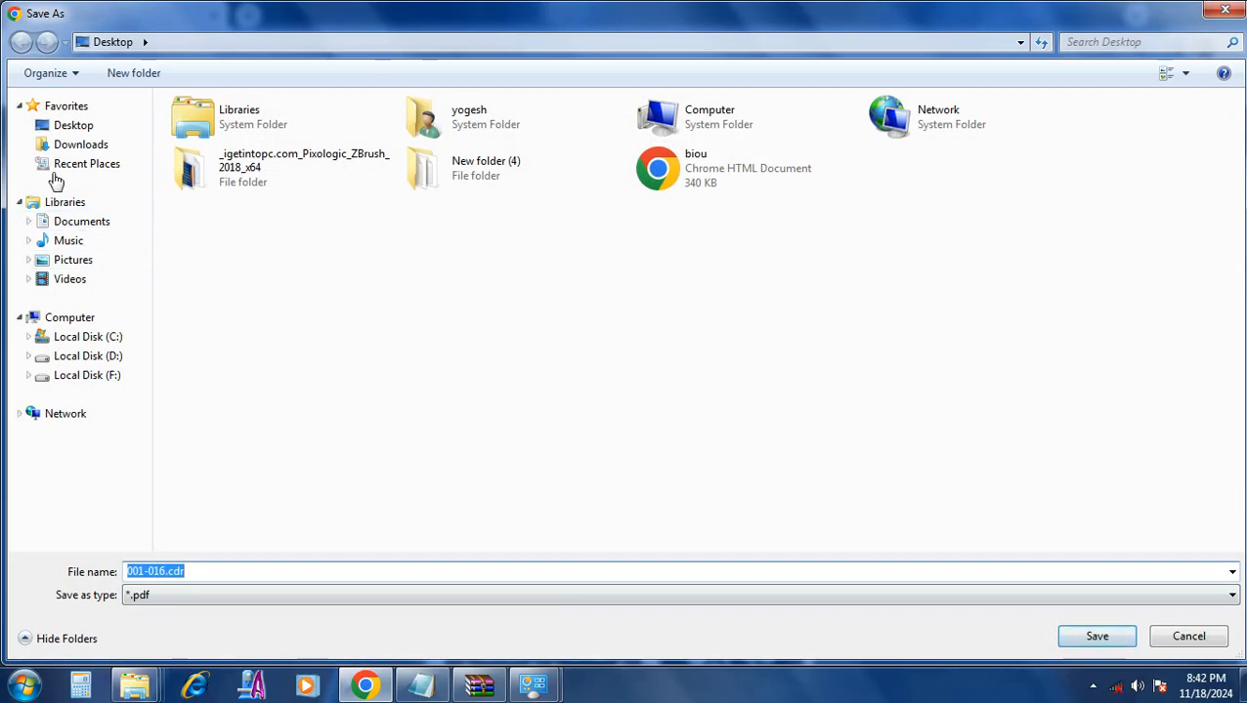
pyautogui.click(67, 125)
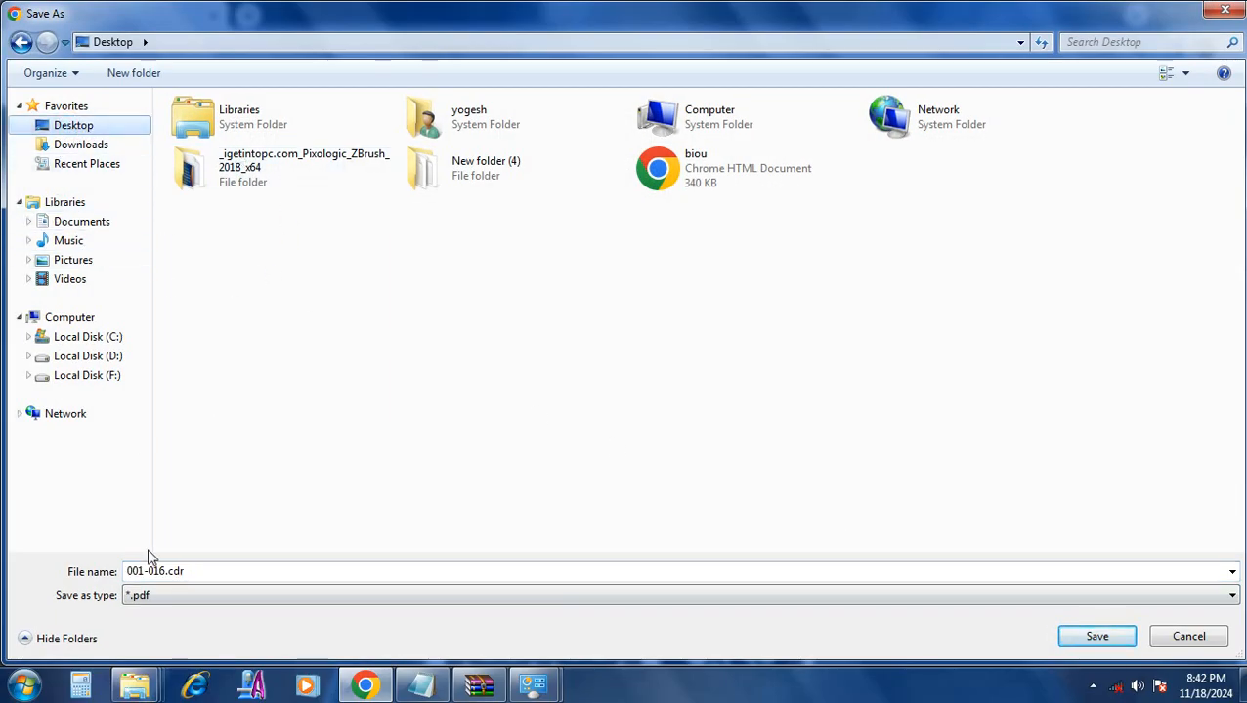
pyautogui.click(216, 569)
pyautogui.press('BackSpace')
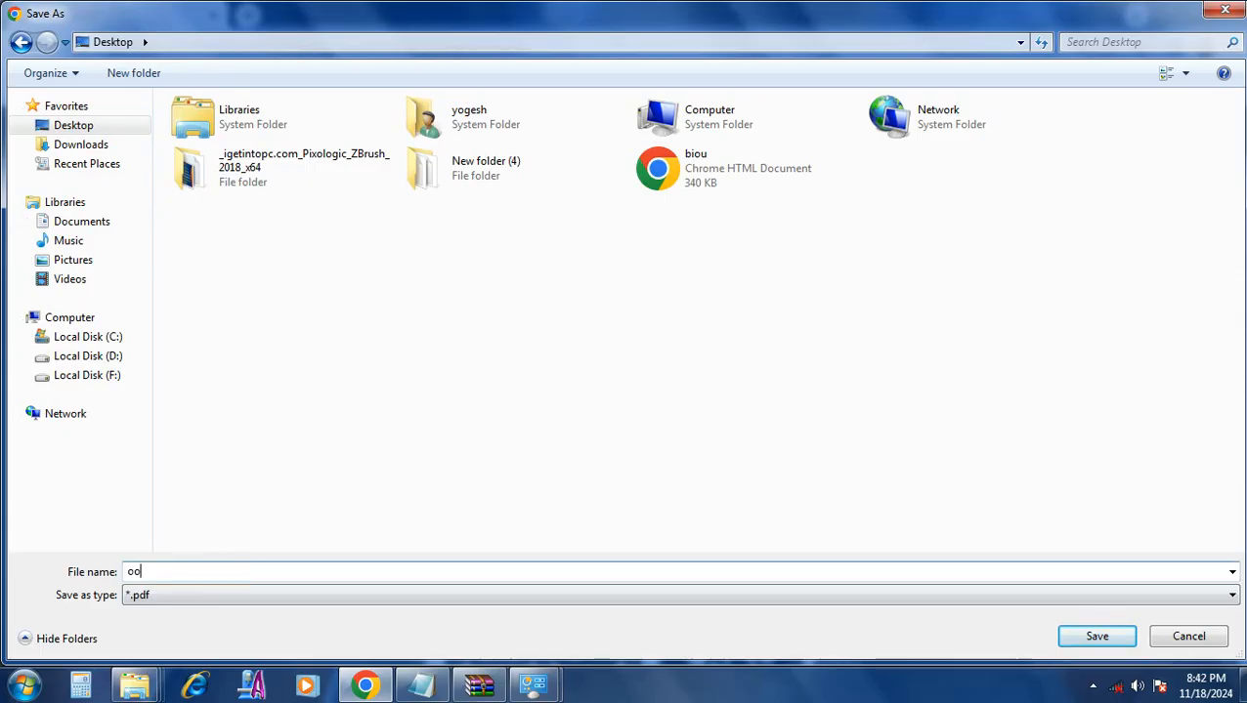
pyautogui.write('oo')
pyautogui.press('Return')
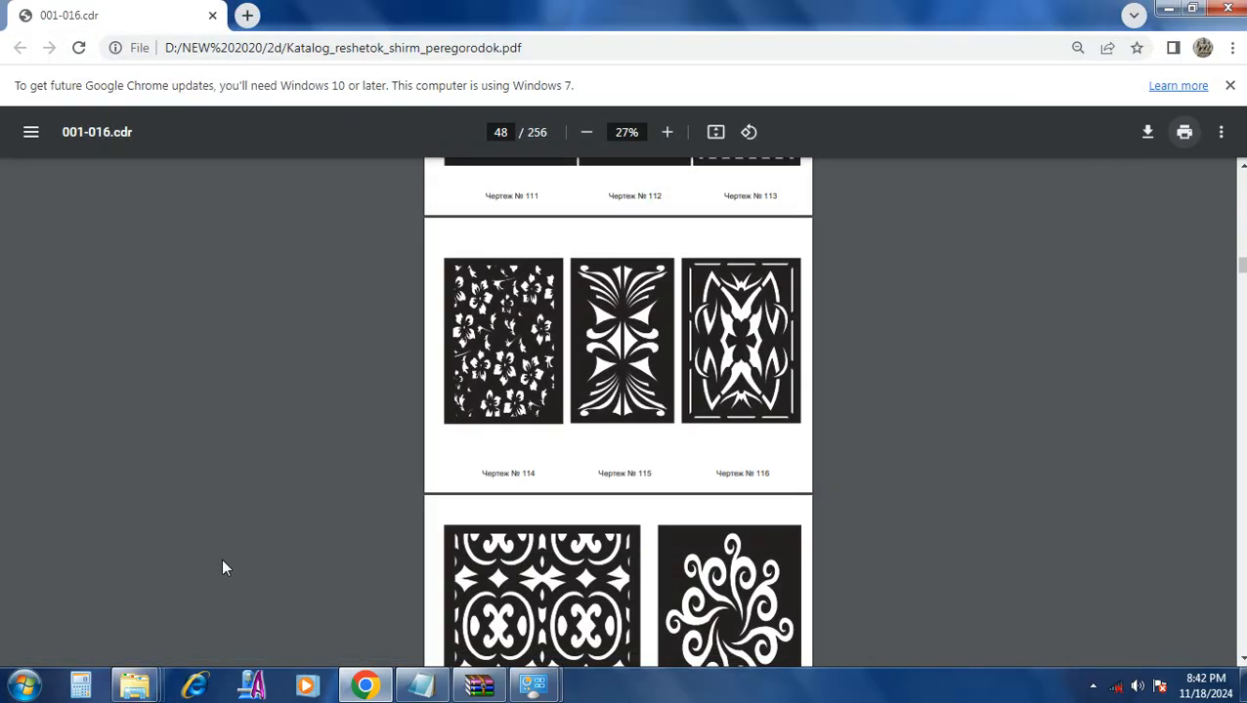
# Step: Close the catalogue, check the page in oo.pdf from the desktop, and close it again
pyautogui.click(1243, 6)
pyautogui.click(1241, 685)
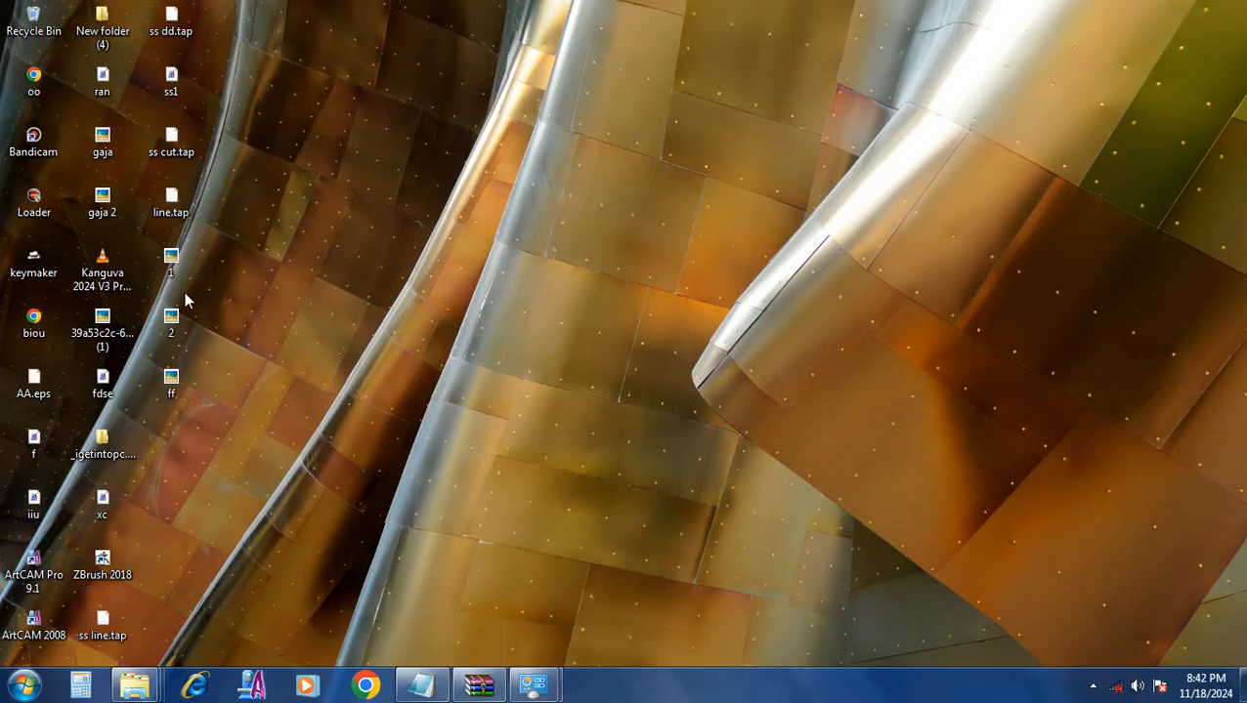
pyautogui.rightClick(309, 138)
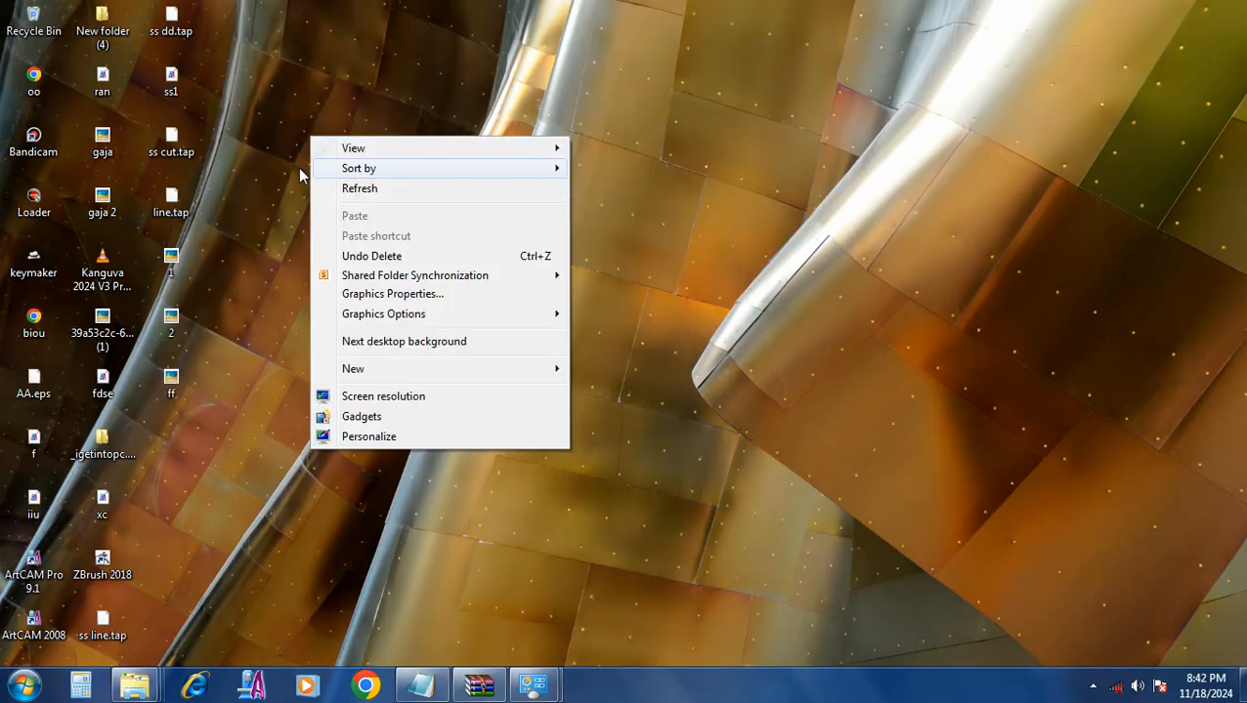
pyautogui.doubleClick(30, 86)
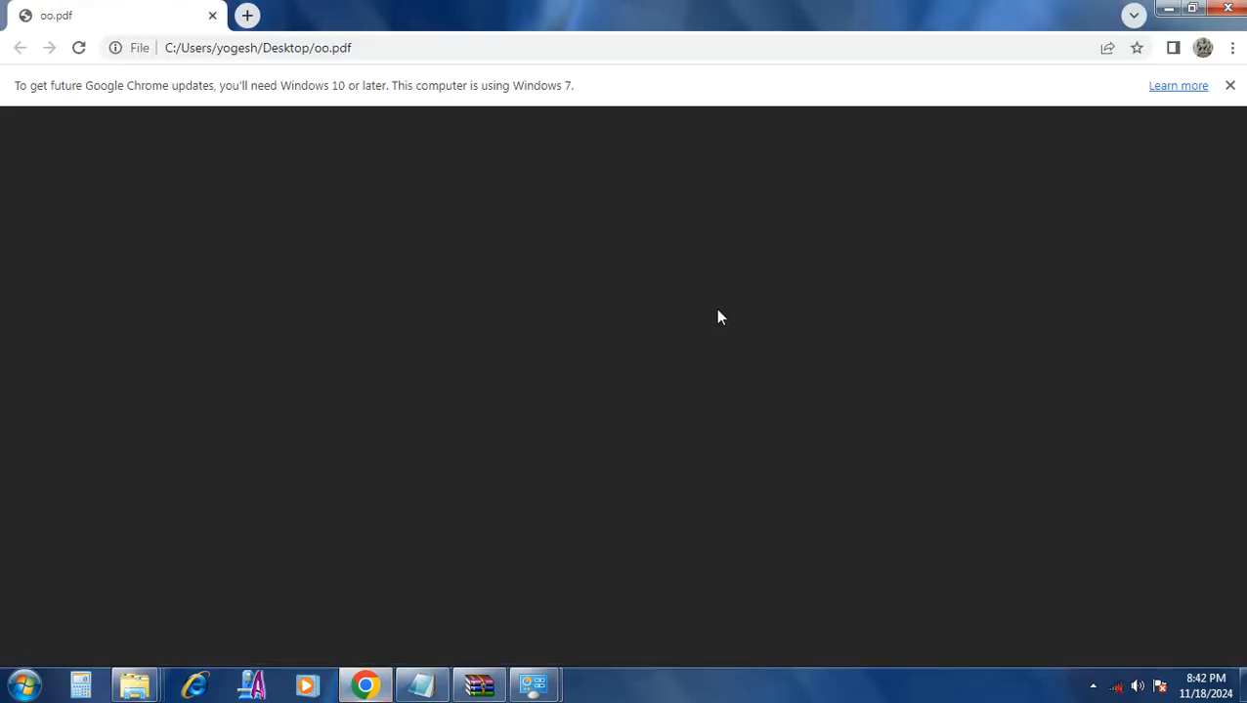
pyautogui.scroll(-2, 646, 369)
pyautogui.scroll(2, 646, 369)
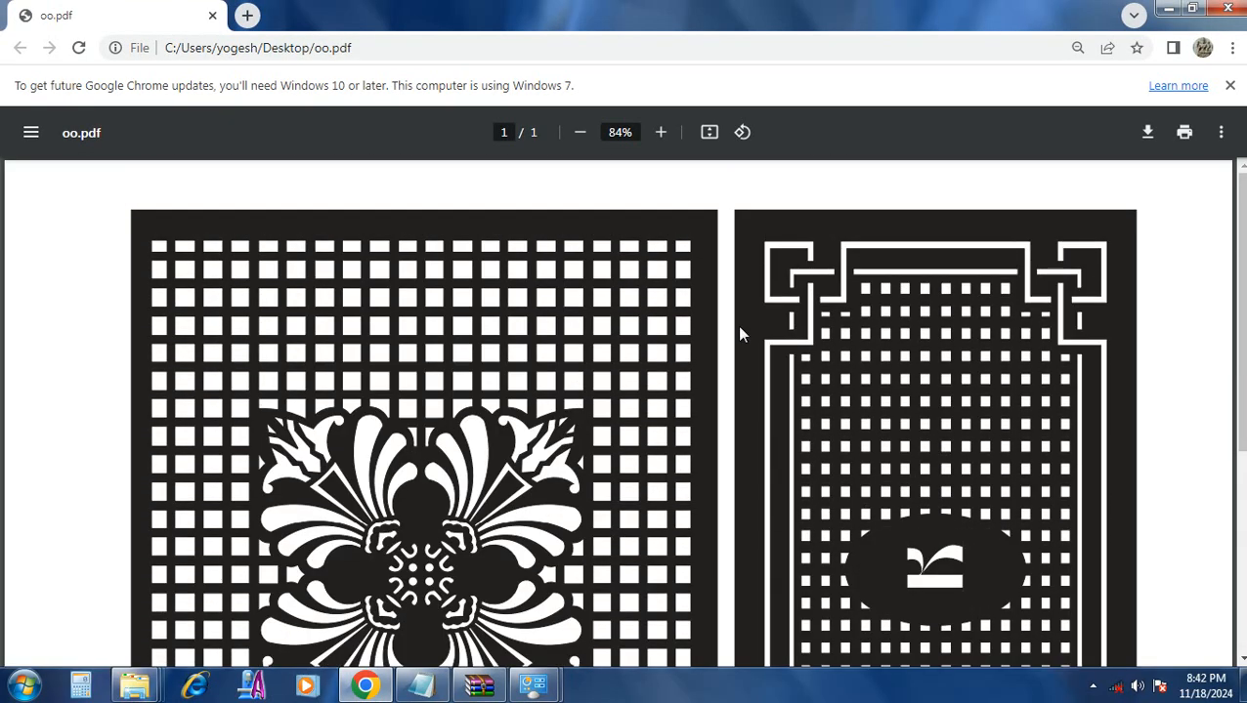
pyautogui.click(1228, 8)
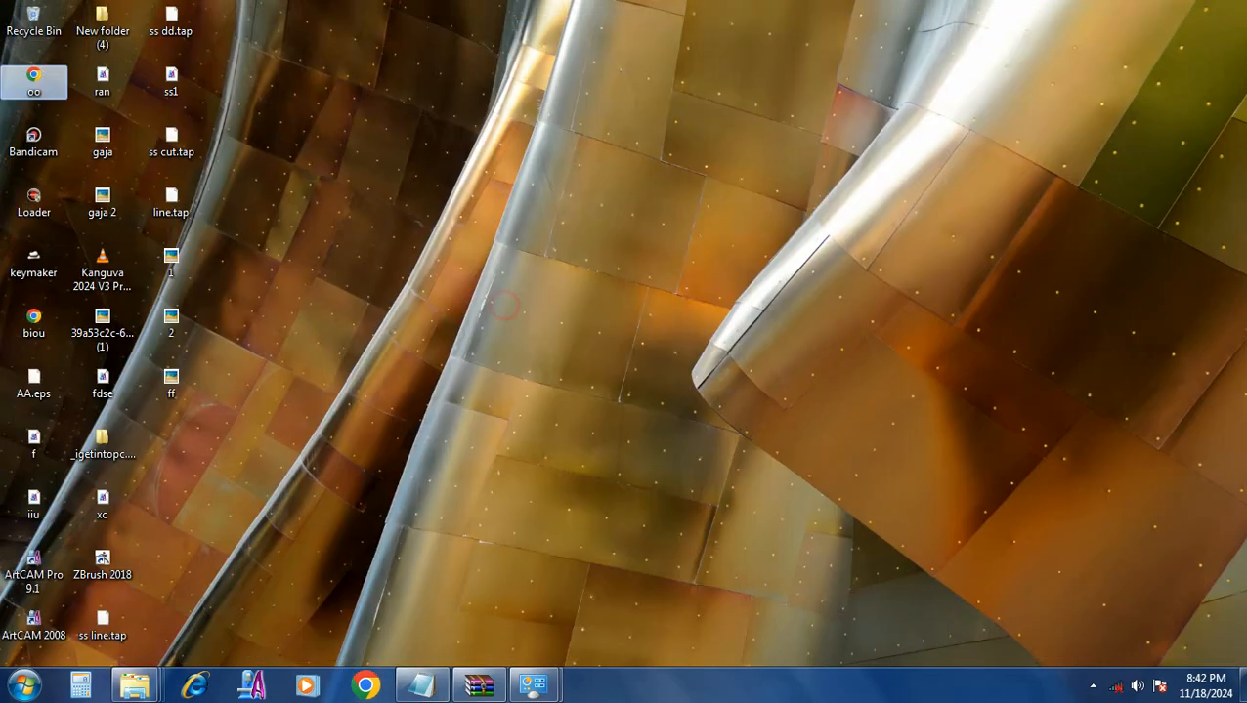
# Step: Search the installed programs for "aspi" and launch Aspire 8.5
pyautogui.click(24, 685)
pyautogui.click(75, 640)
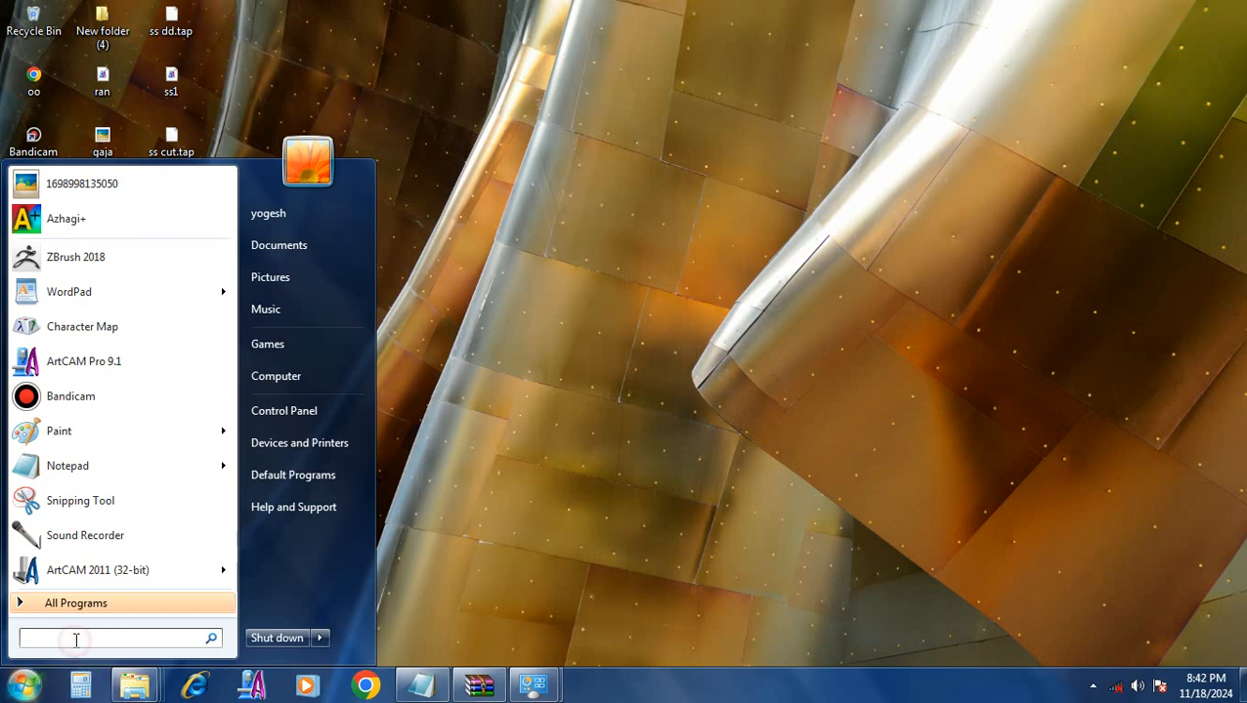
pyautogui.write('a')
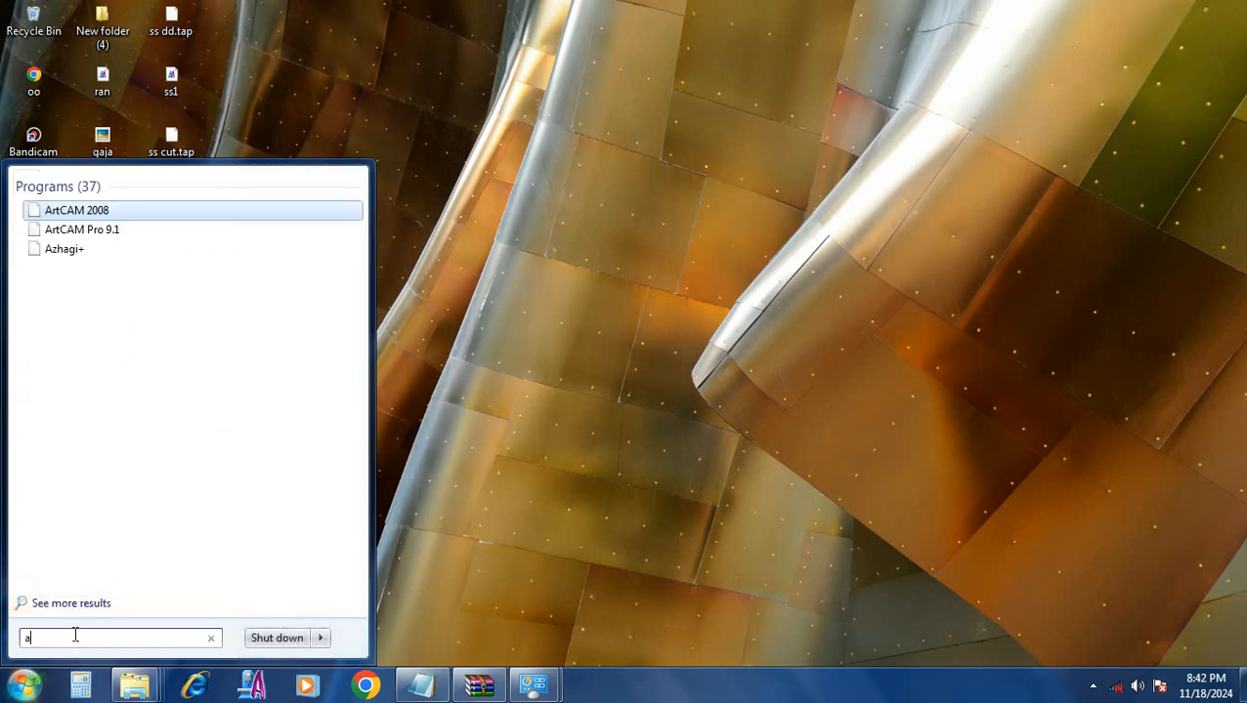
pyautogui.write('spi')
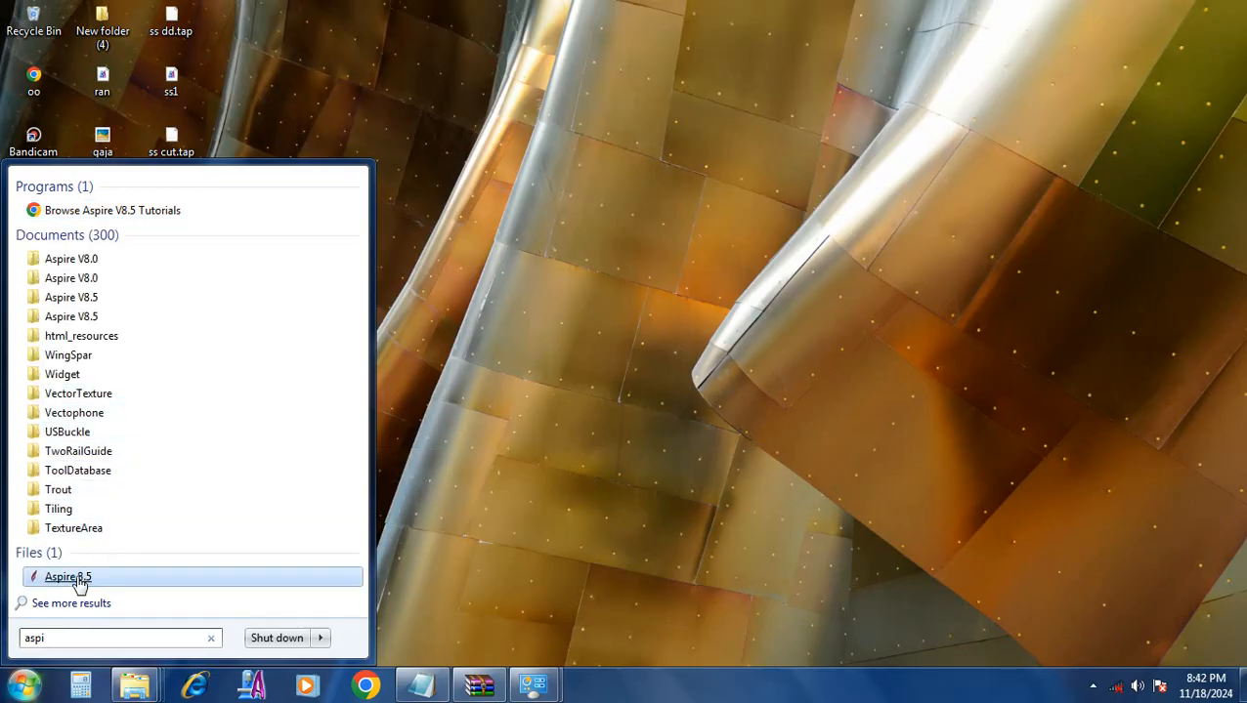
pyautogui.click(80, 583)
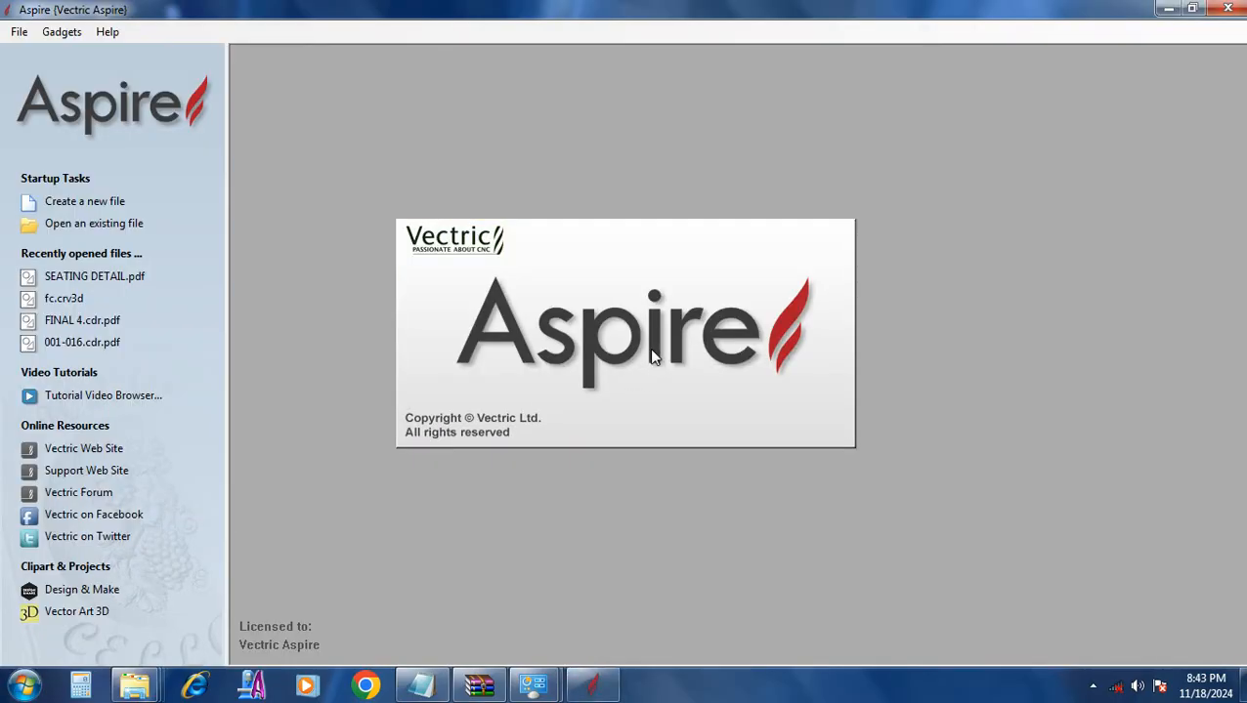
# Step: Load oo.pdf from the desktop into the Aspire window and accept the job setup without changing its values
pyautogui.doubleClick(642, 8)
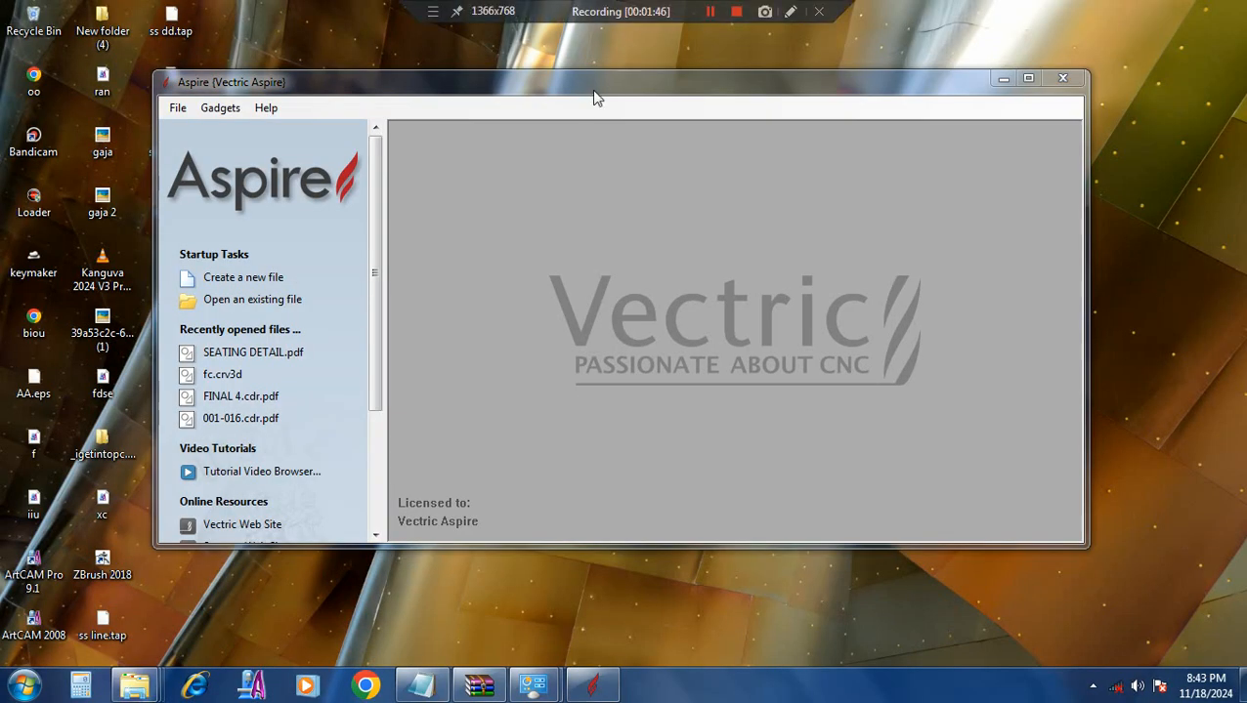
pyautogui.moveTo(593, 95); pyautogui.dragTo(743, 78)
pyautogui.doubleClick(34, 81)
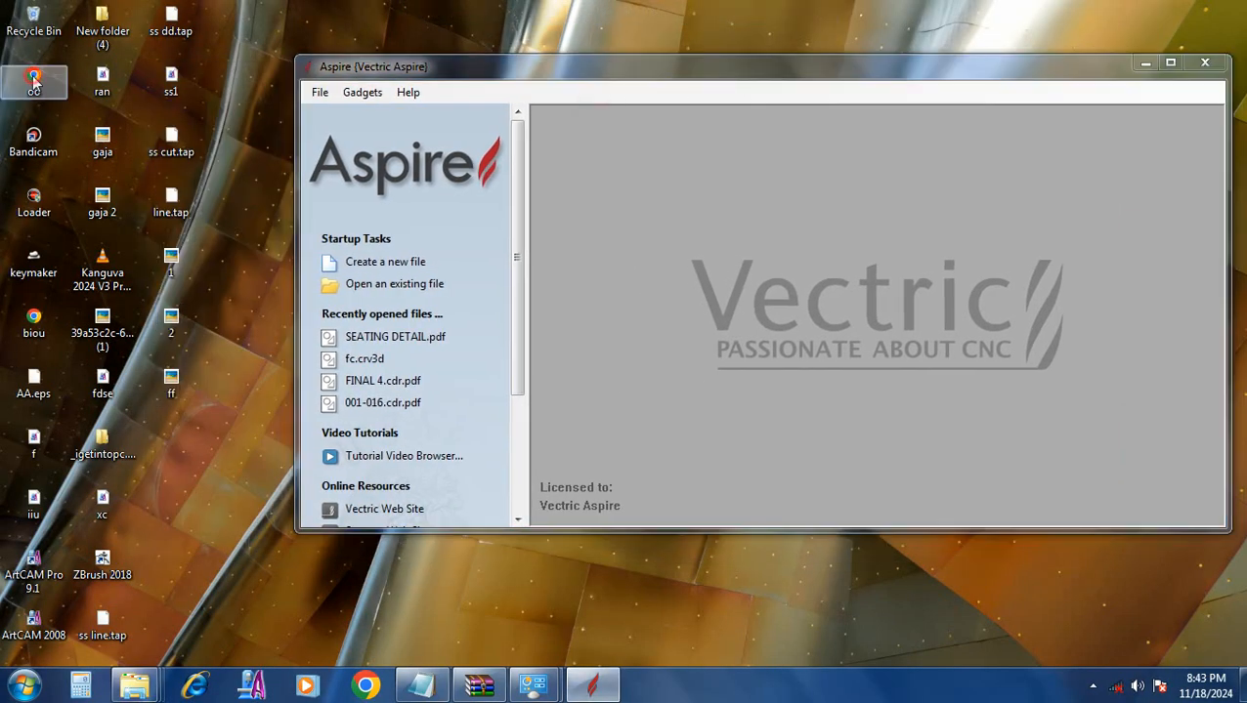
pyautogui.click(892, 281)
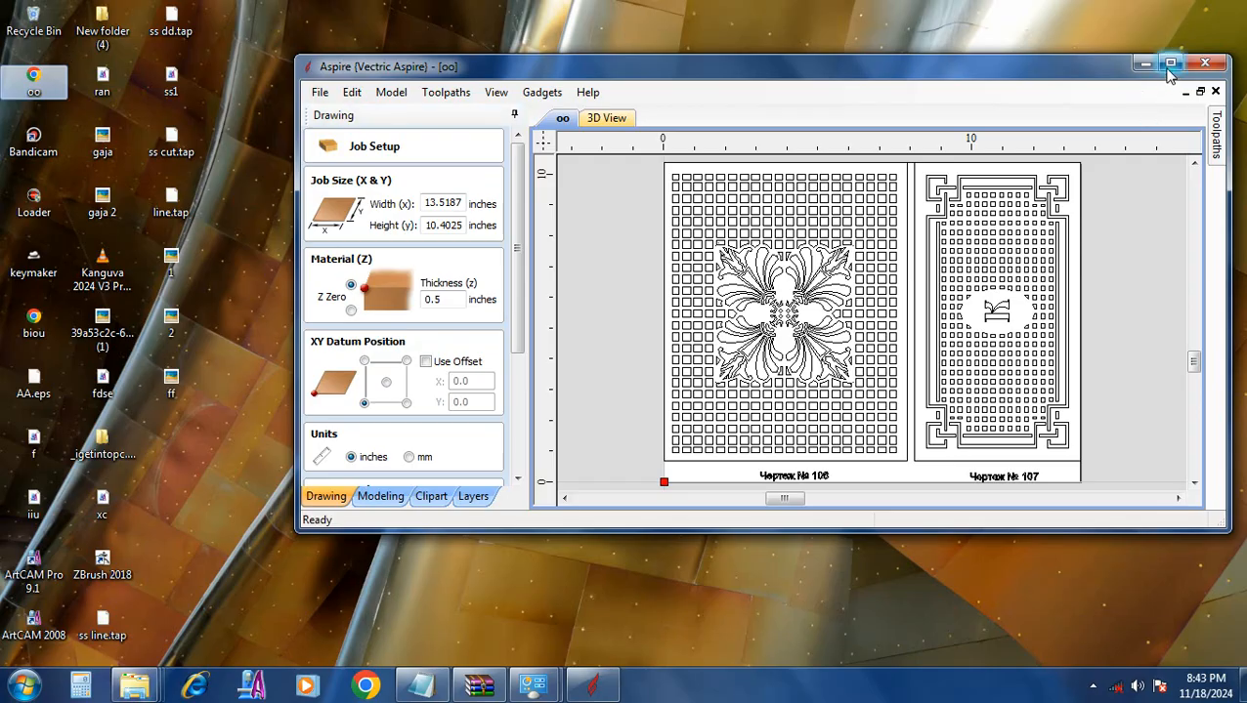
pyautogui.click(1170, 64)
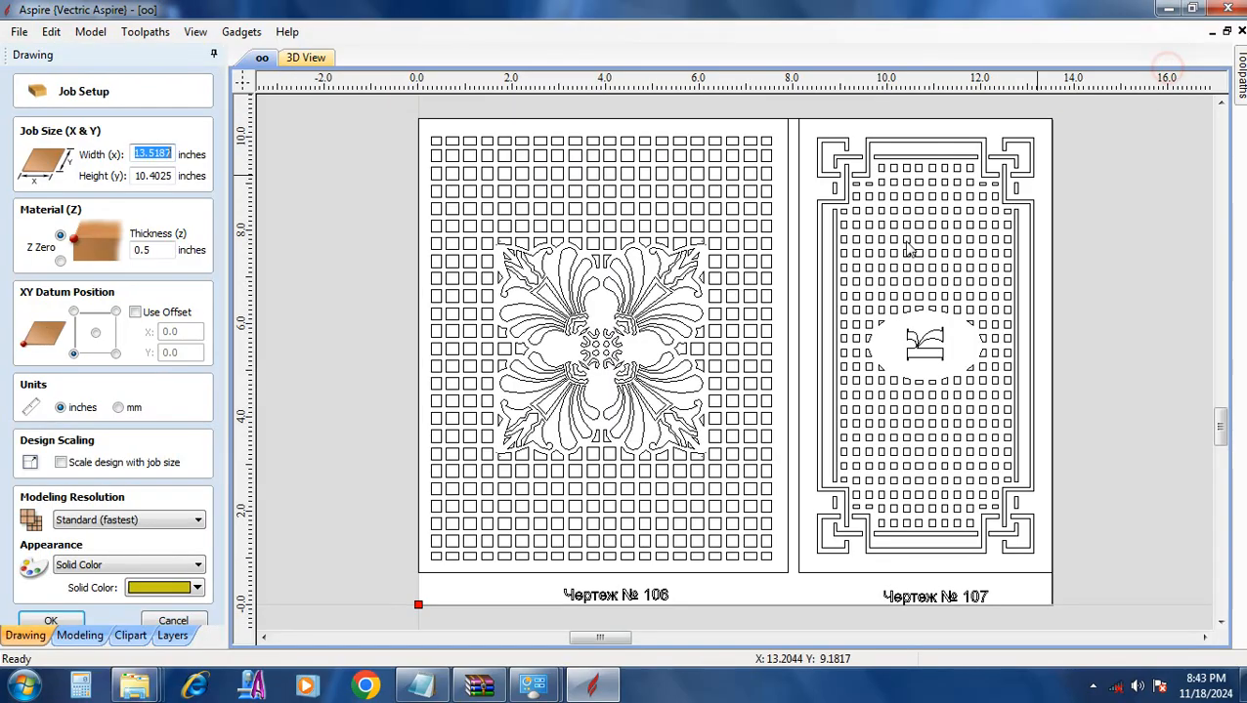
pyautogui.click(51, 621)
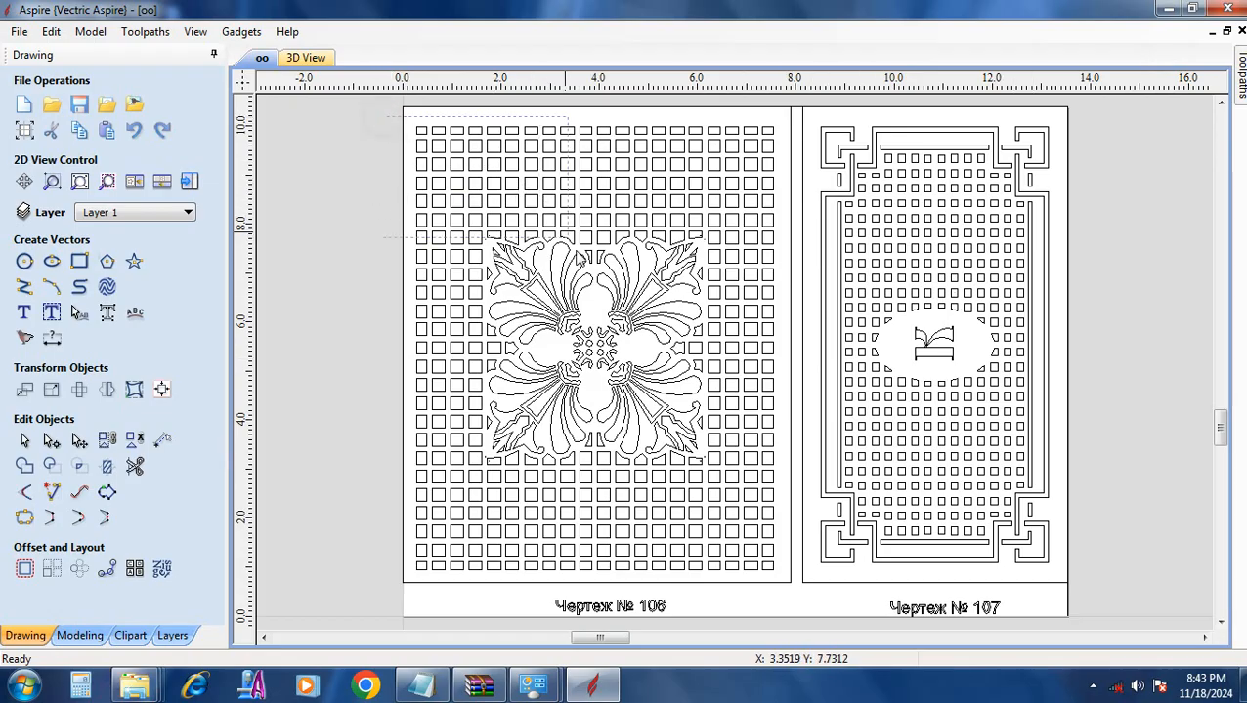
# Step: Select all vectors of design № 106 and export them to the Desktop as an EPS file named 1
pyautogui.moveTo(385, 119)
pyautogui.mouseDown()
pyautogui.moveTo(782, 657)
pyautogui.moveTo(796, 588)
pyautogui.moveTo(786, 578)
pyautogui.mouseUp()
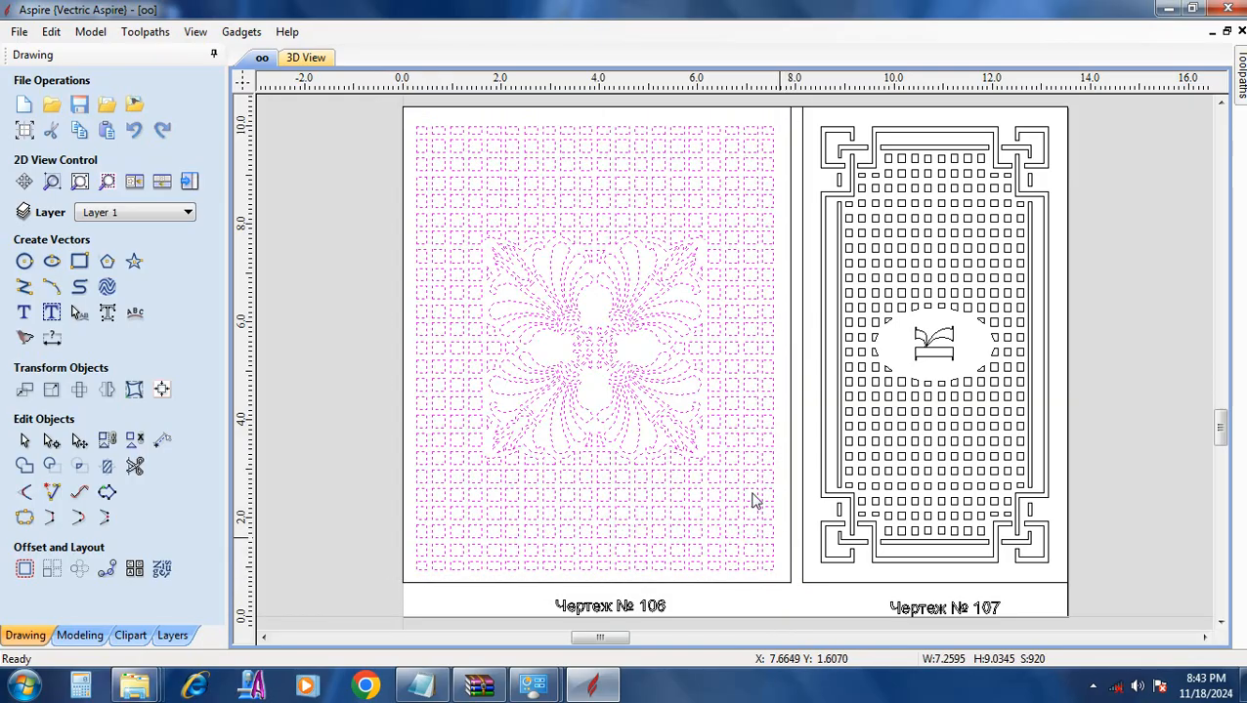
pyautogui.click(19, 33)
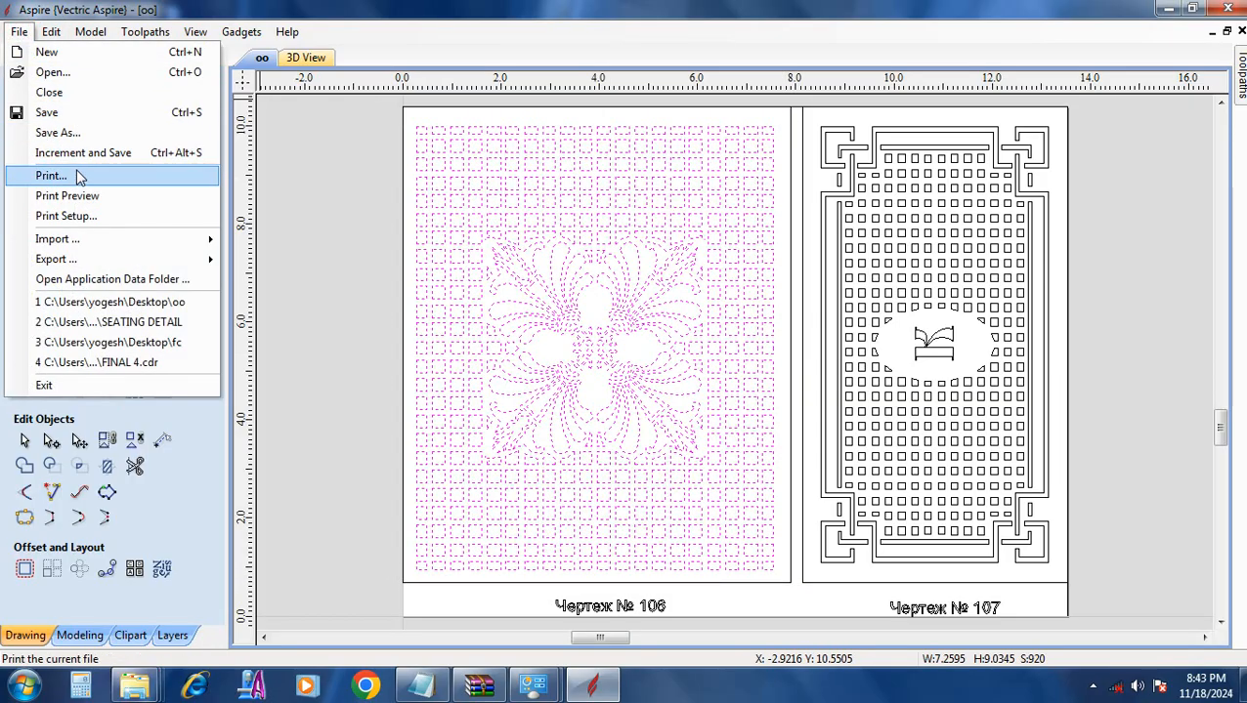
pyautogui.moveTo(111, 264)
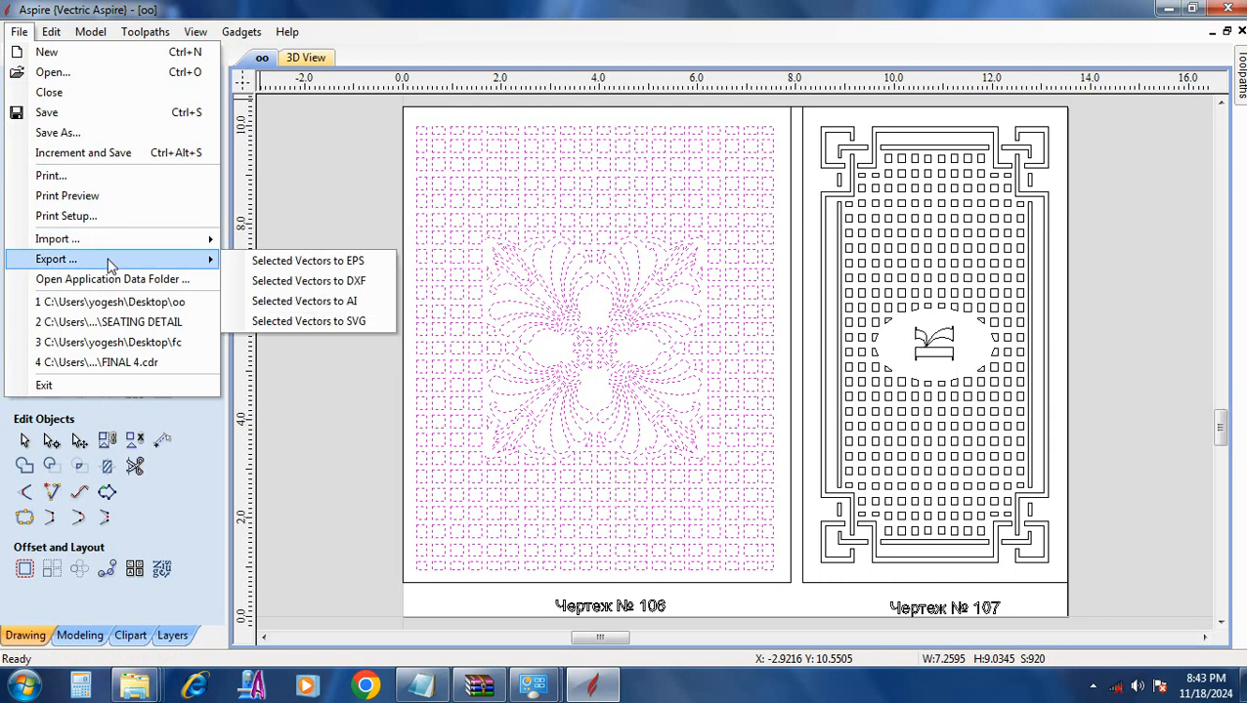
pyautogui.click(336, 260)
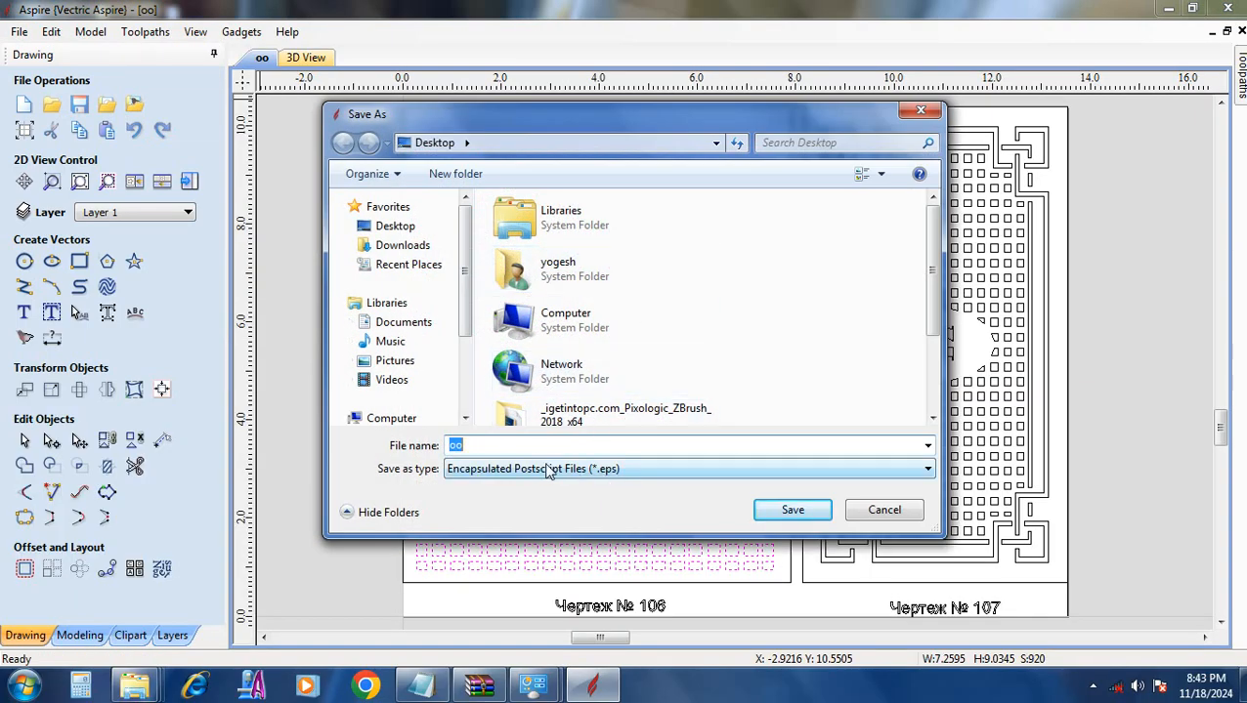
pyautogui.click(532, 449)
pyautogui.press('BackSpace')
pyautogui.press('BackSpace')
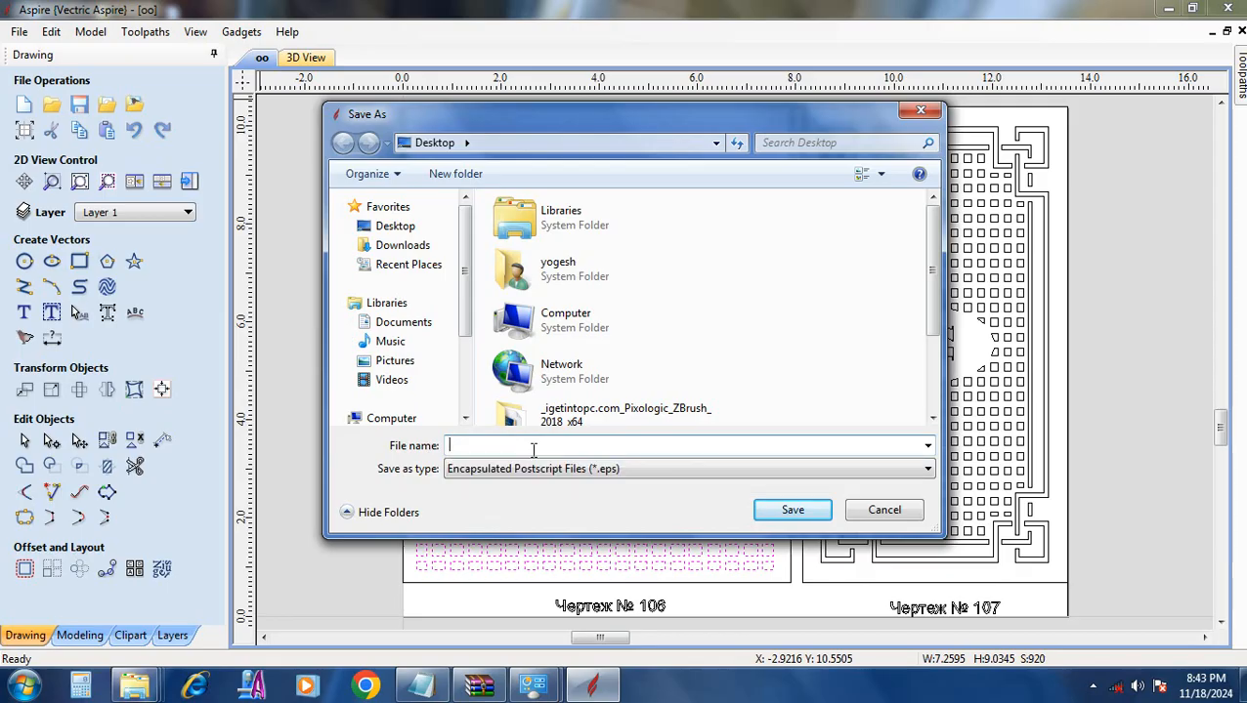
pyautogui.write('1')
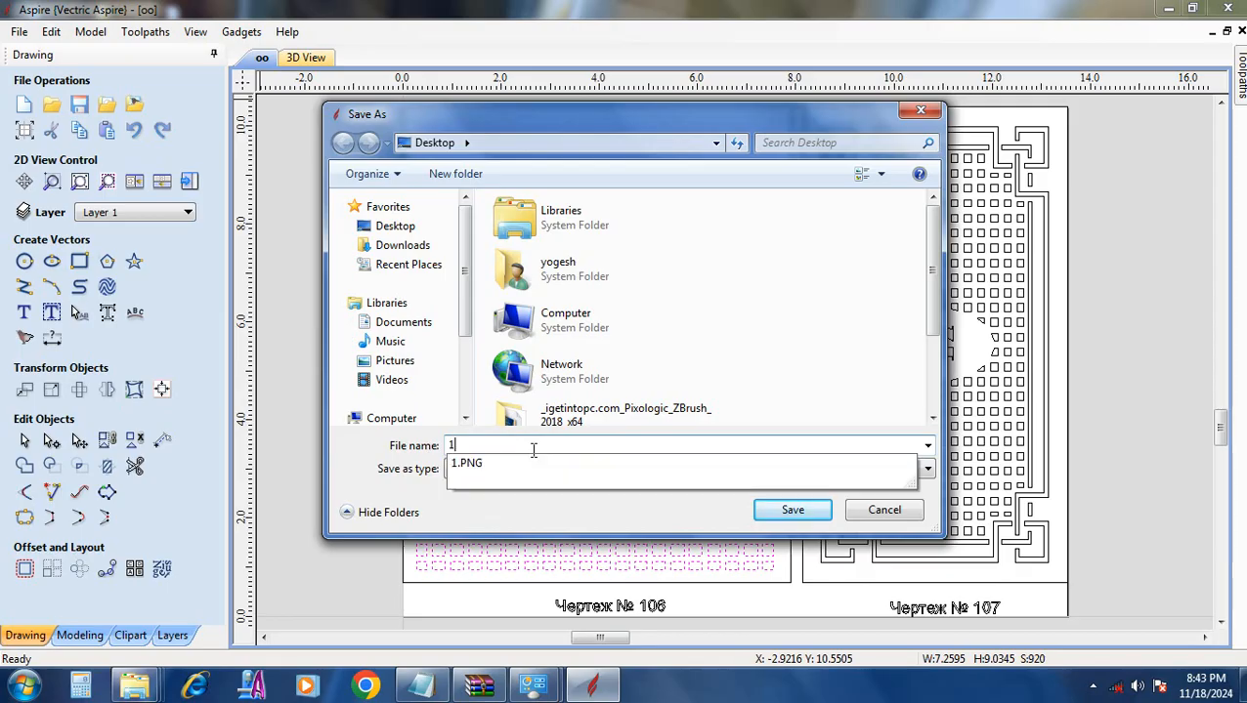
pyautogui.press('Return')
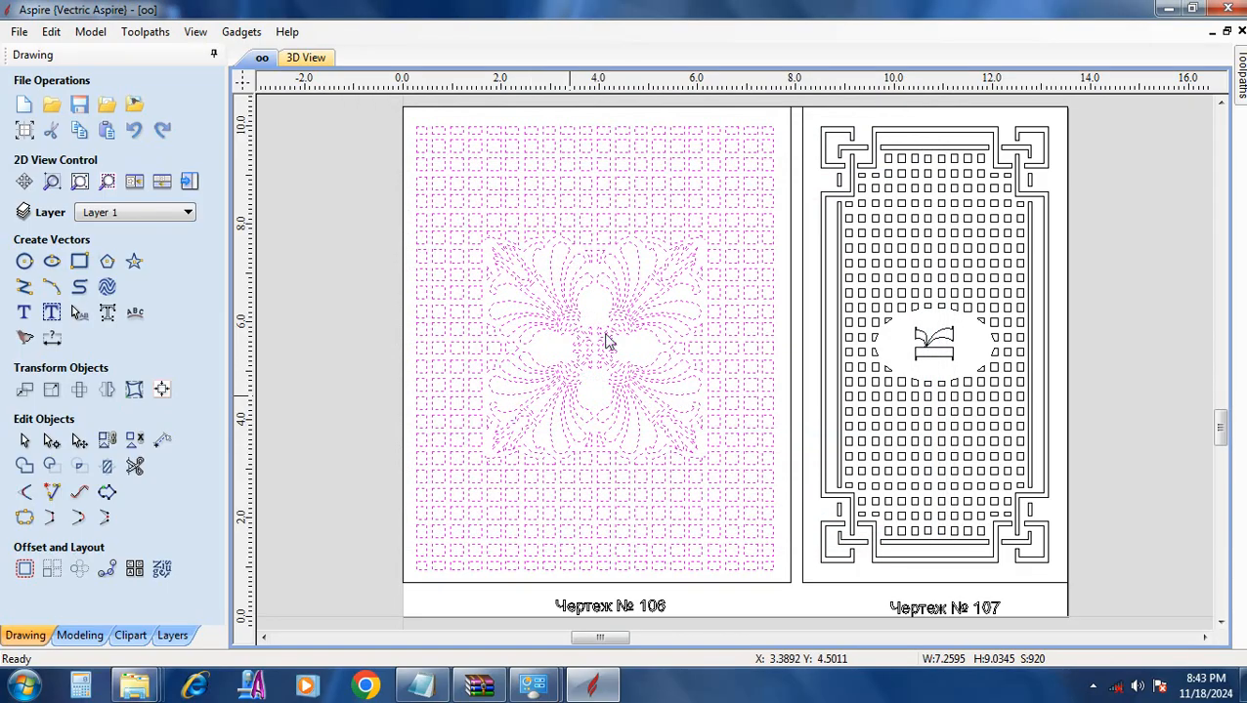
# Step: Close Aspire, saving the job on the Desktop as an Aspire file named v, and refresh the desktop
pyautogui.click(1239, 8)
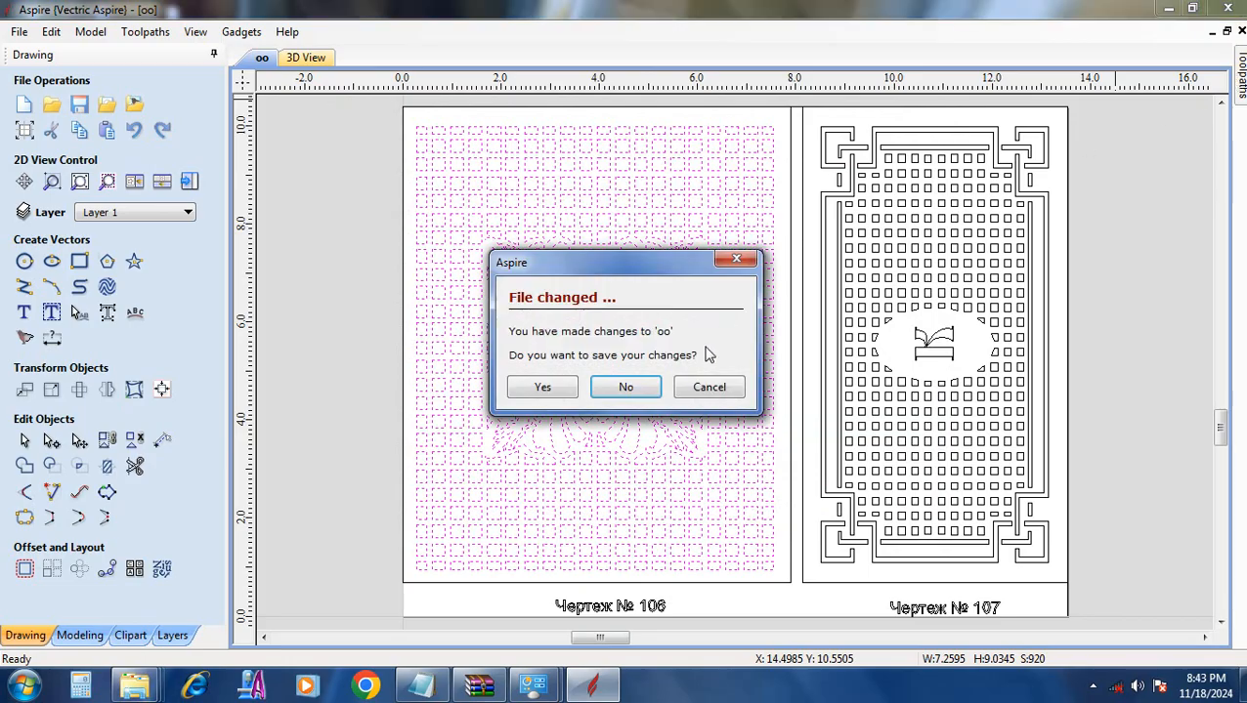
pyautogui.click(539, 388)
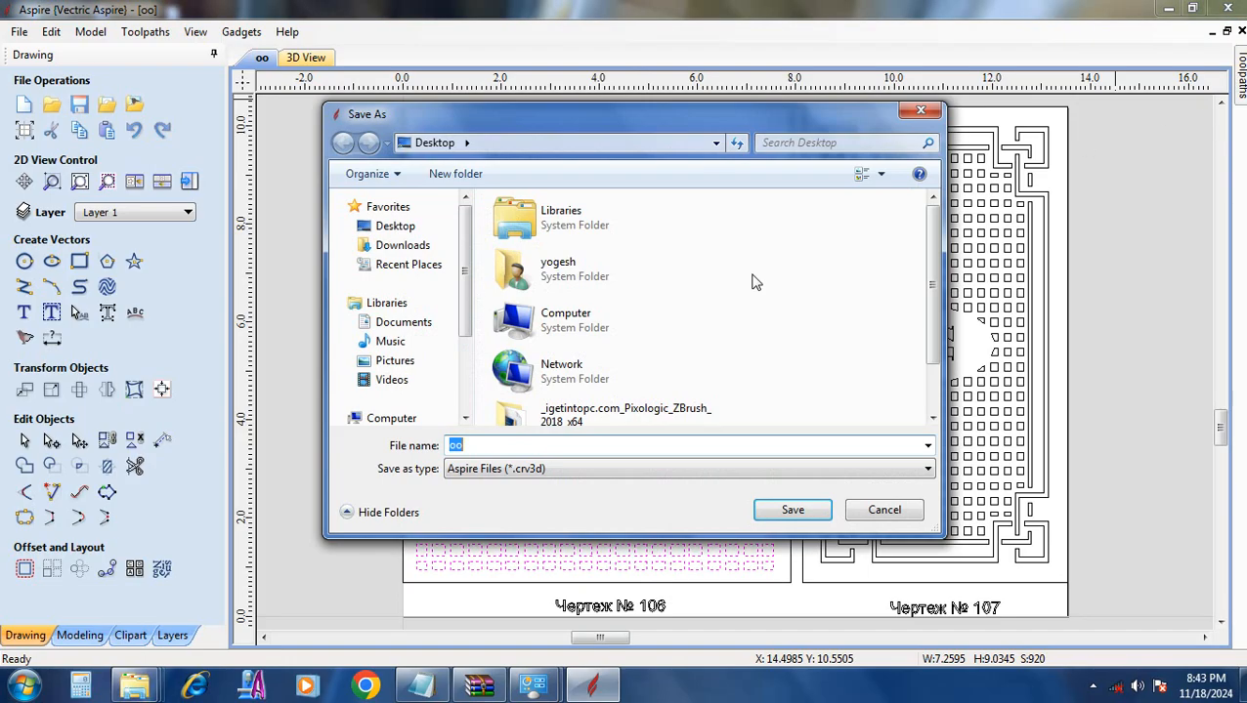
pyautogui.write('v')
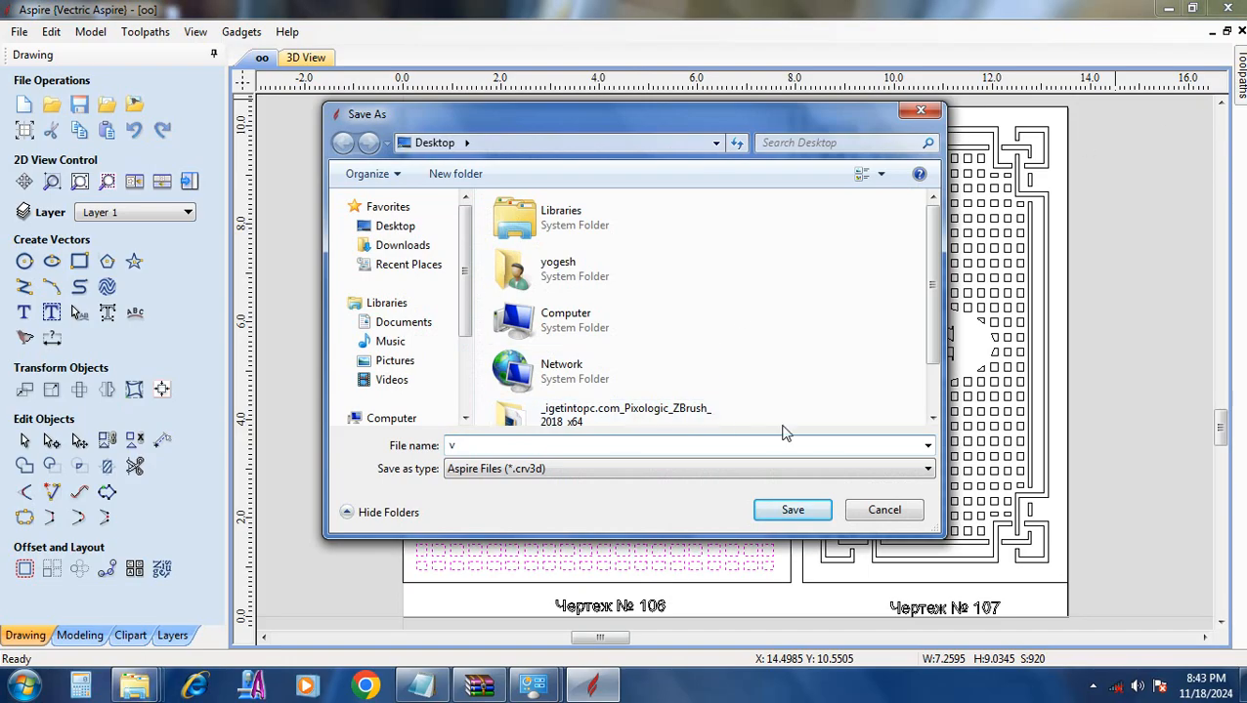
pyautogui.click(774, 515)
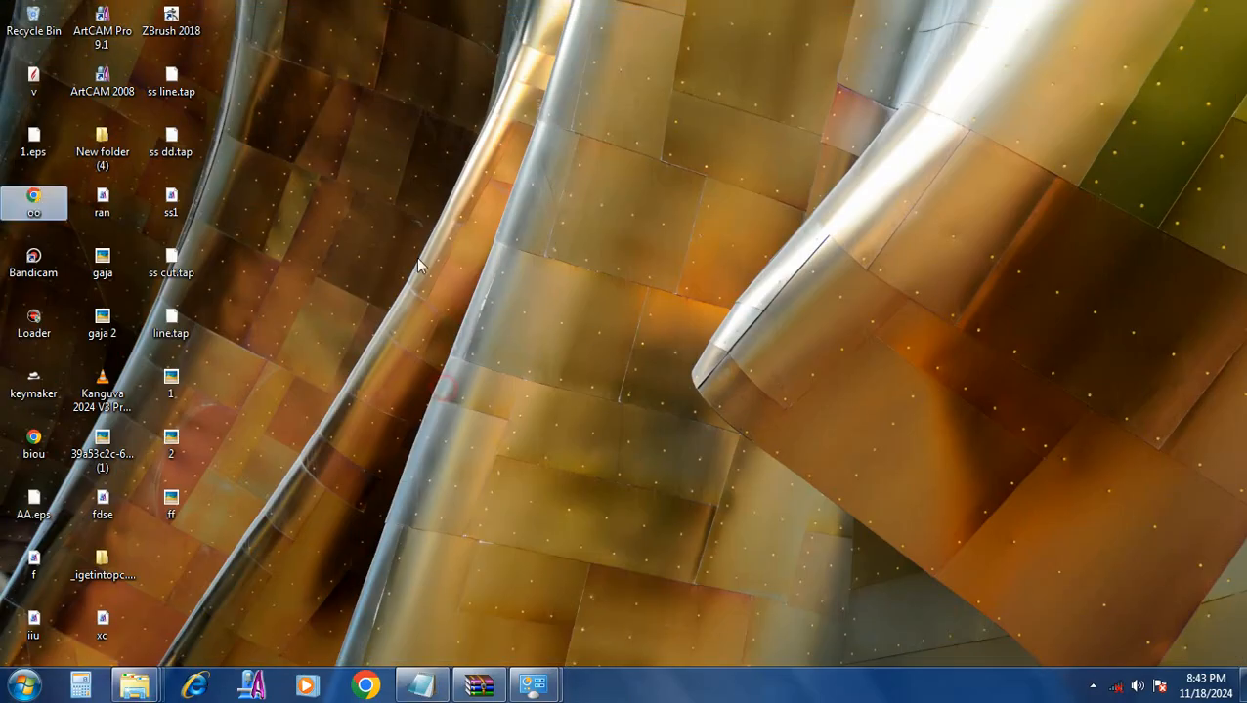
pyautogui.rightClick(400, 127)
pyautogui.click(463, 180)
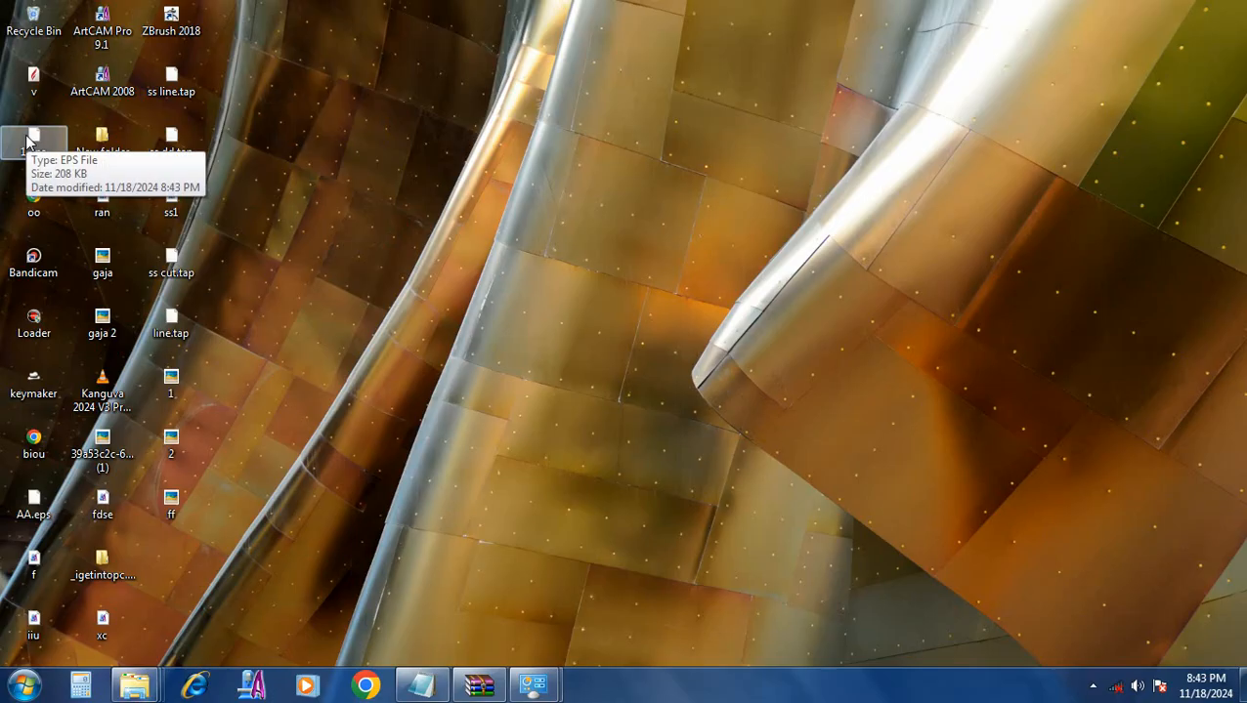
# Step: Launch ArtCAM 2008 and create a new model with the default size, maximizing the program and its 2D view
pyautogui.doubleClick(102, 78)
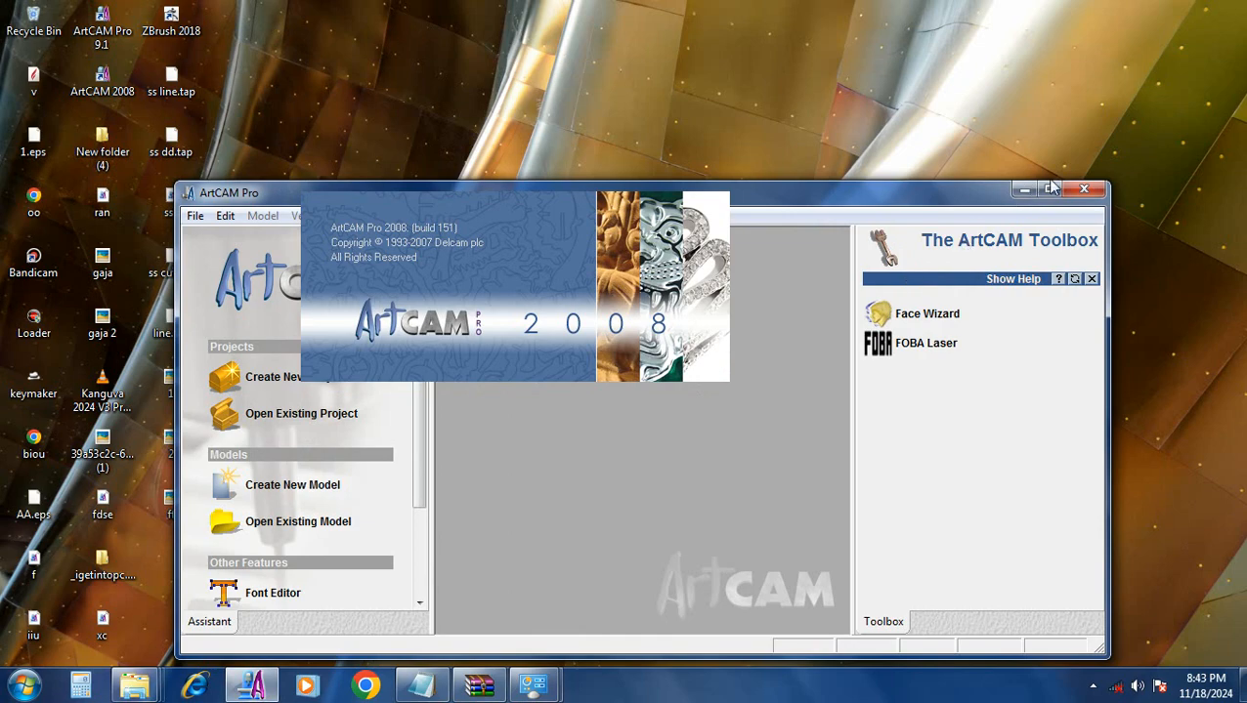
pyautogui.click(1051, 189)
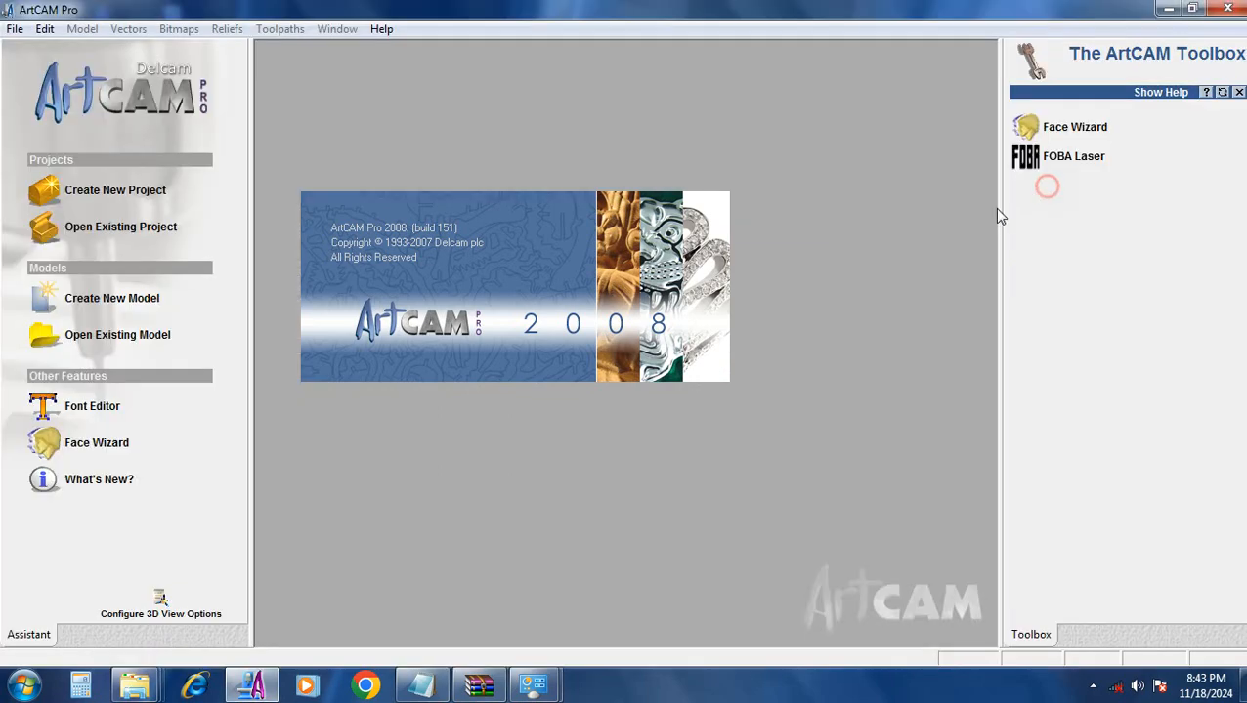
pyautogui.click(142, 303)
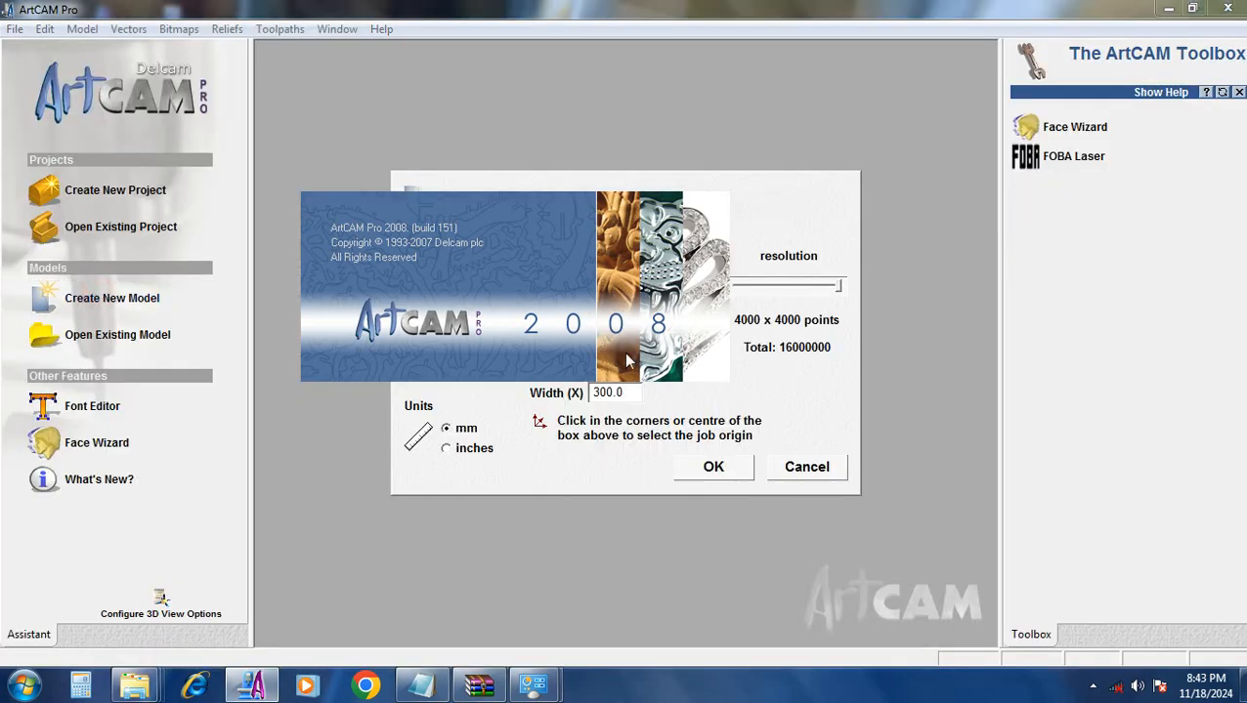
pyautogui.click(721, 468)
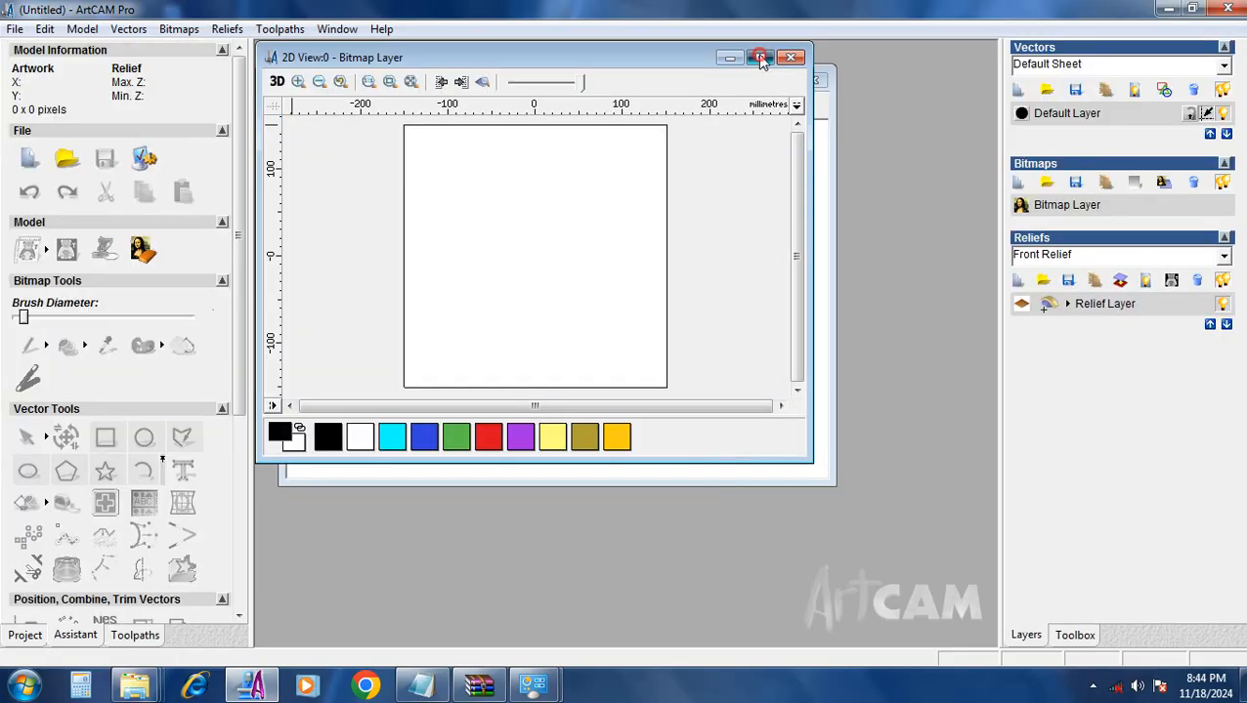
pyautogui.click(761, 58)
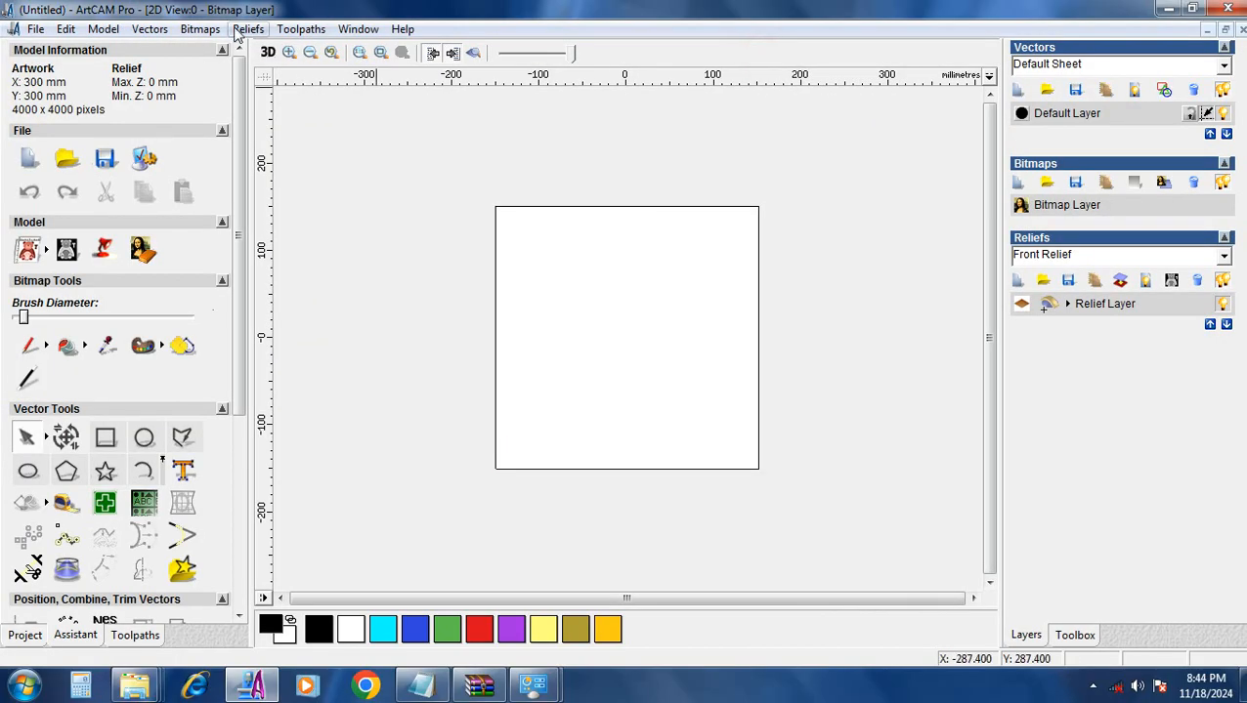
# Step: Import the vectors from 1.eps on the Desktop, centre them in the model and inspect the pattern
pyautogui.click(149, 28)
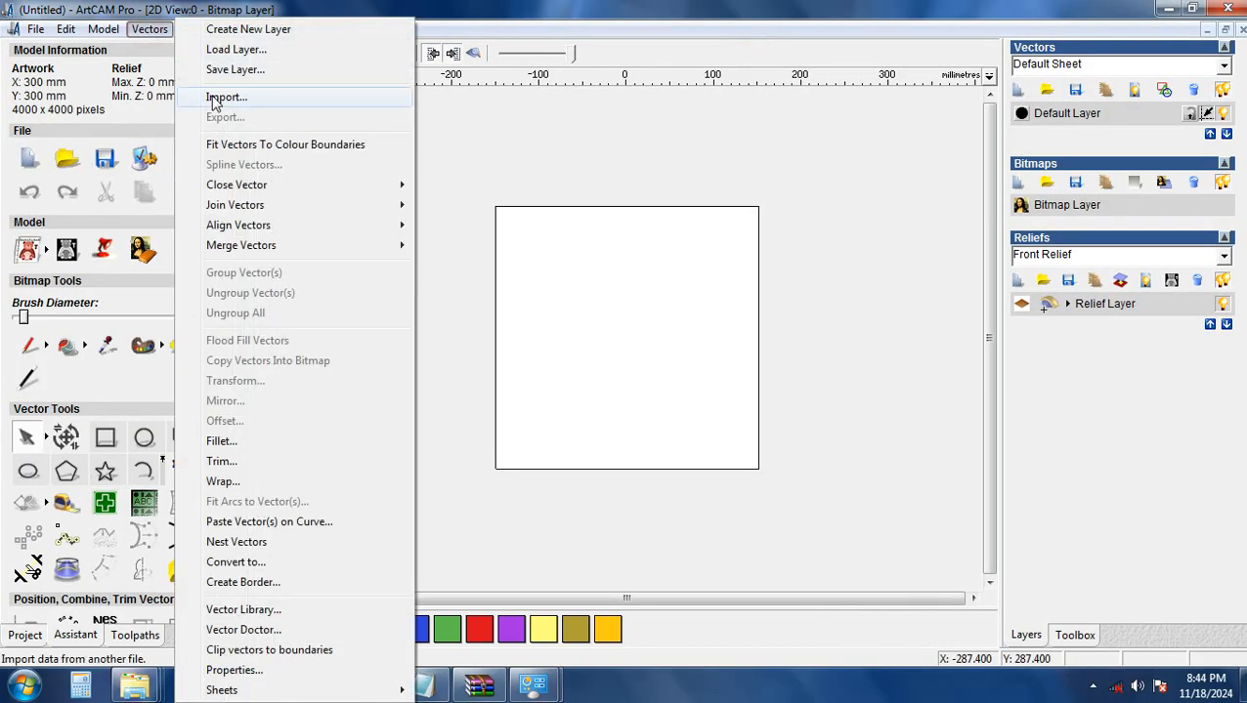
pyautogui.click(164, 92)
pyautogui.click(557, 281)
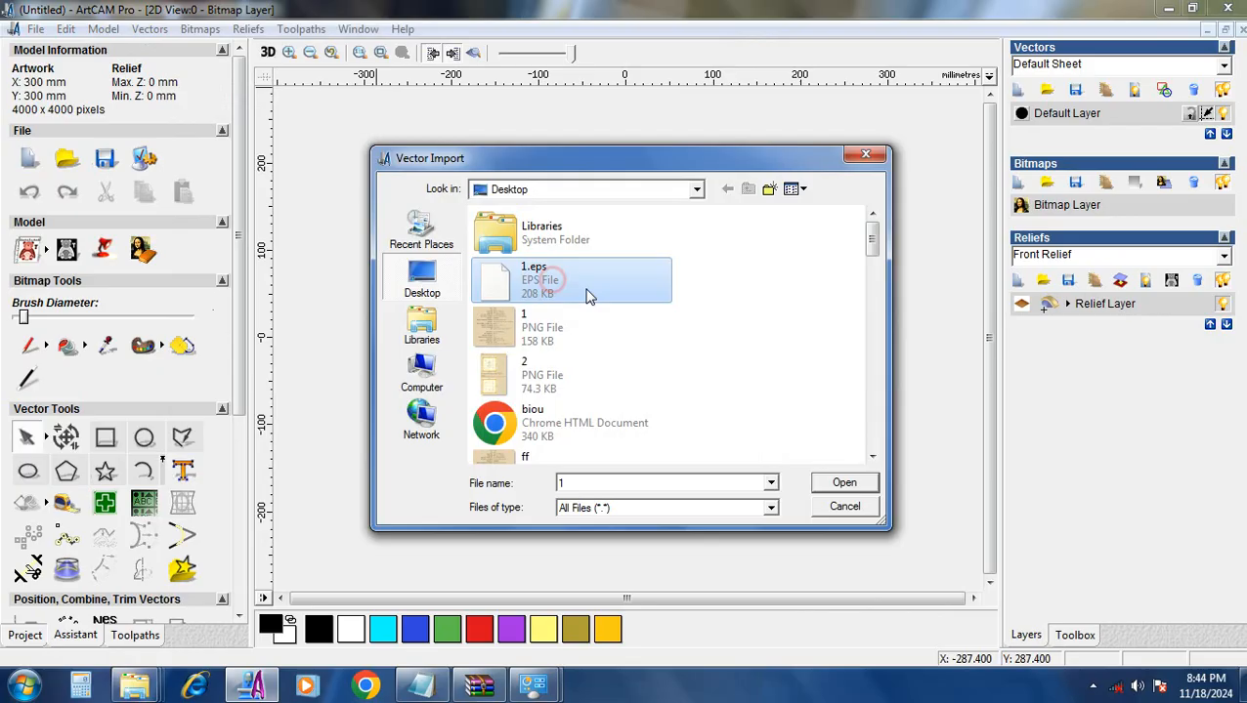
pyautogui.click(836, 473)
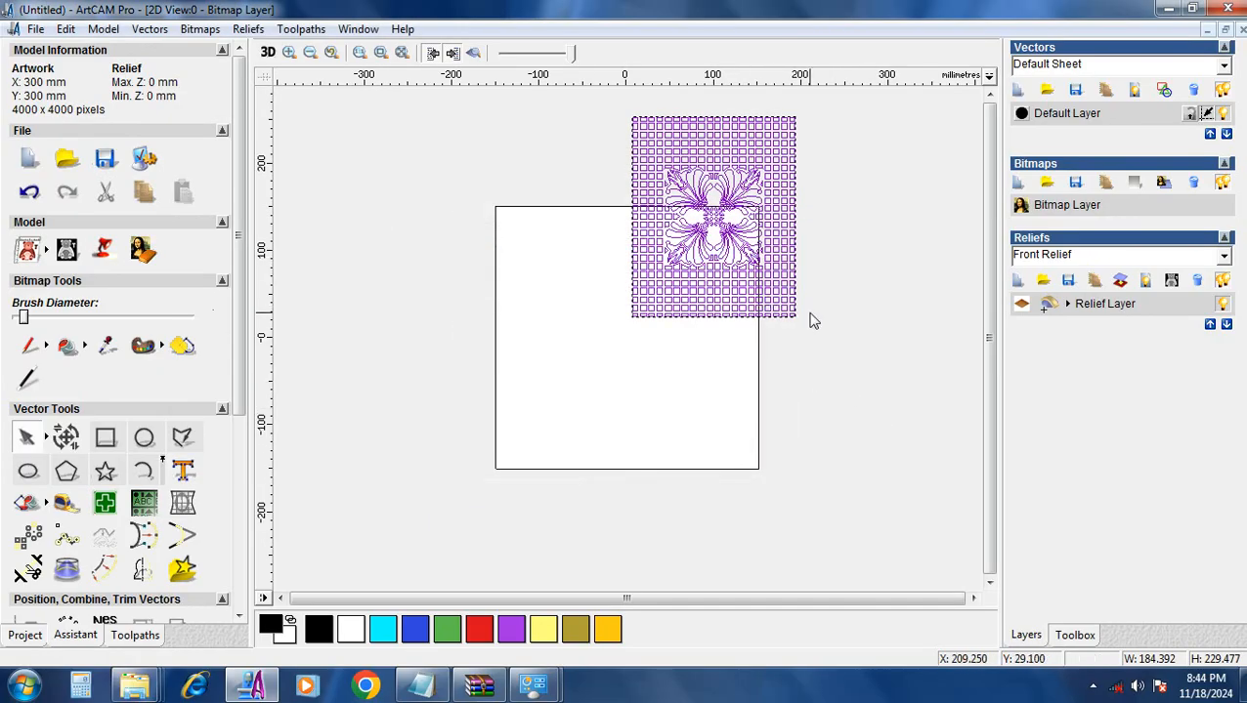
pyautogui.press('F9')
pyautogui.scroll(2, 810, 321)
pyautogui.scroll(2, 715, 325)
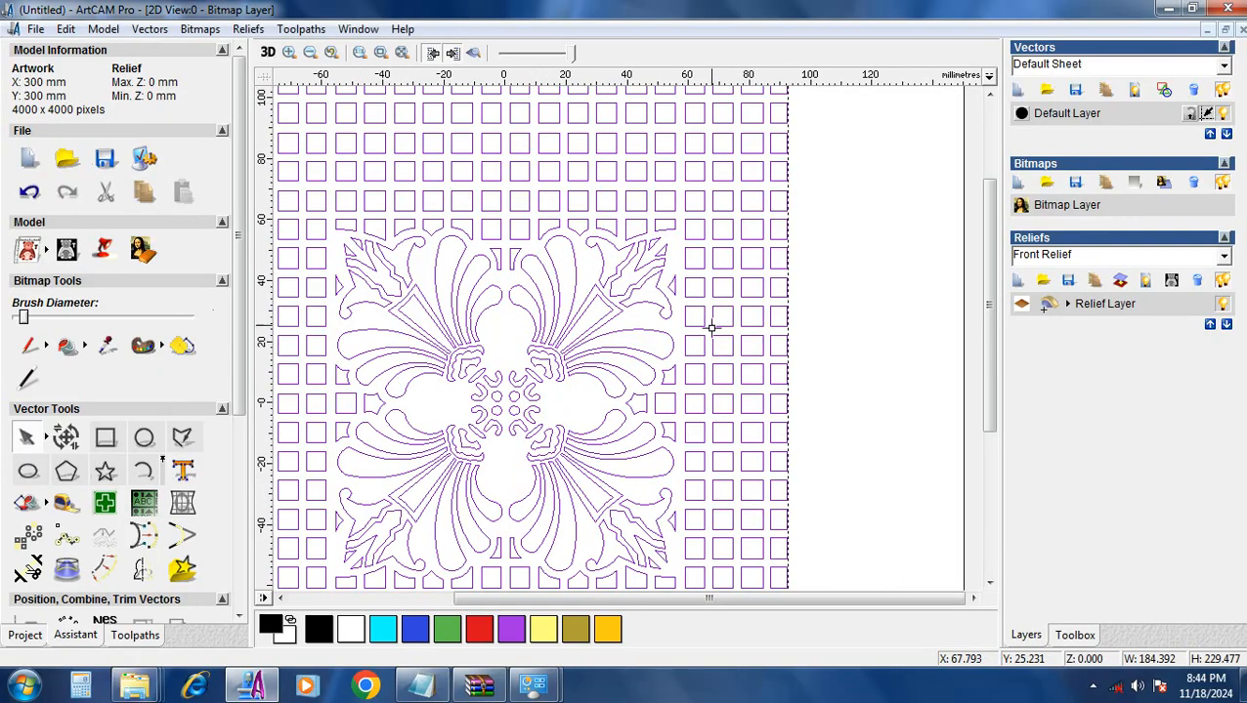
pyautogui.scroll(-3, 714, 344)
pyautogui.scroll(1, 711, 337)
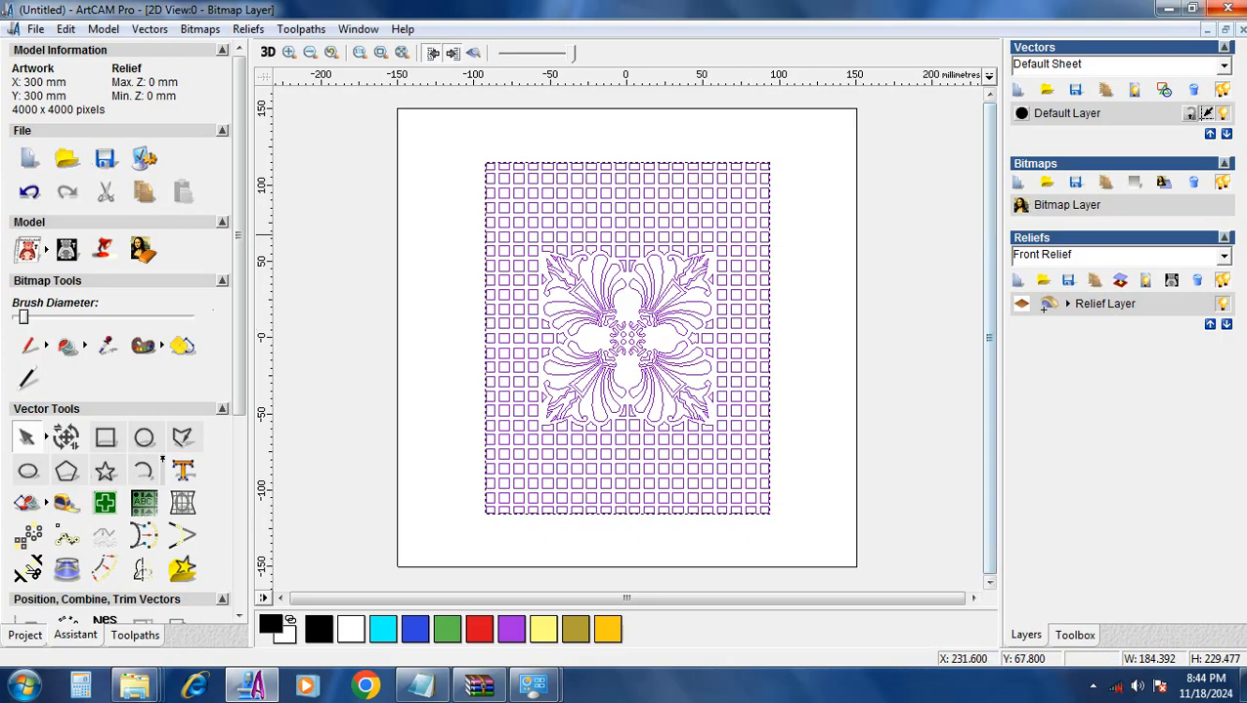
# Step: Close ArtCAM, open oo.pdf from the desktop zoomed out to 47% for a full-page screen capture, and minimize the browser
pyautogui.click(1231, 9)
pyautogui.click(640, 382)
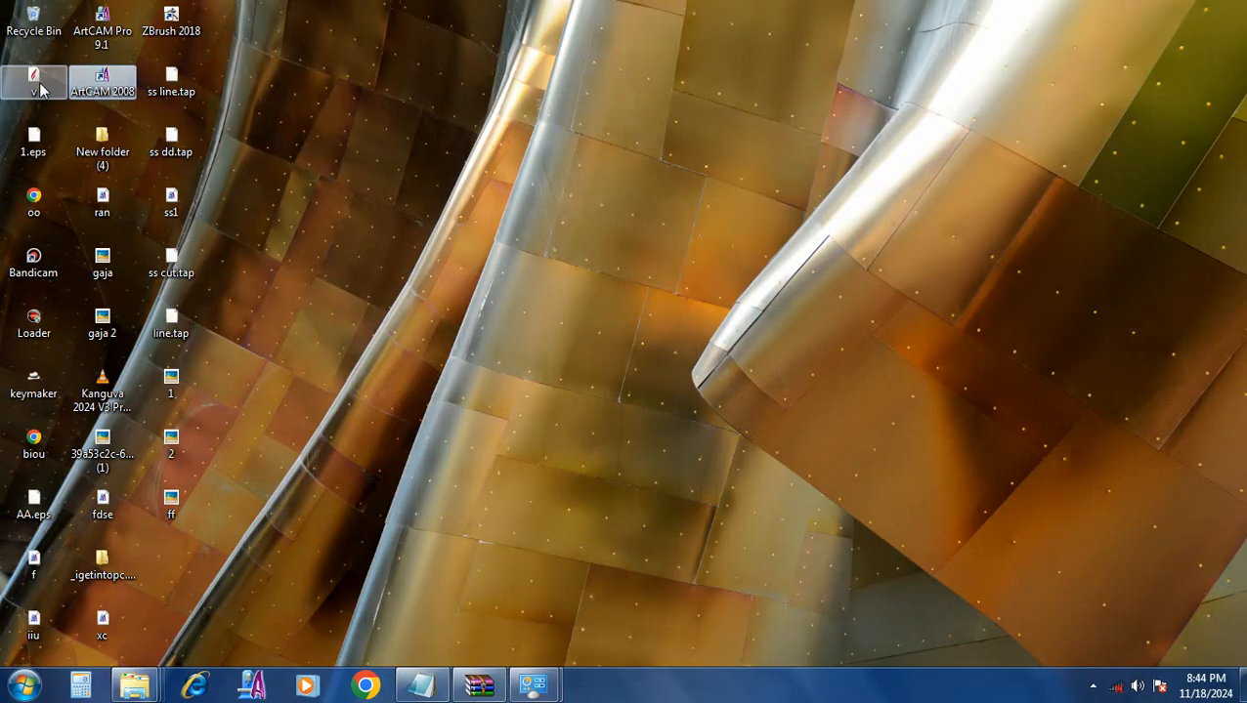
pyautogui.doubleClick(36, 209)
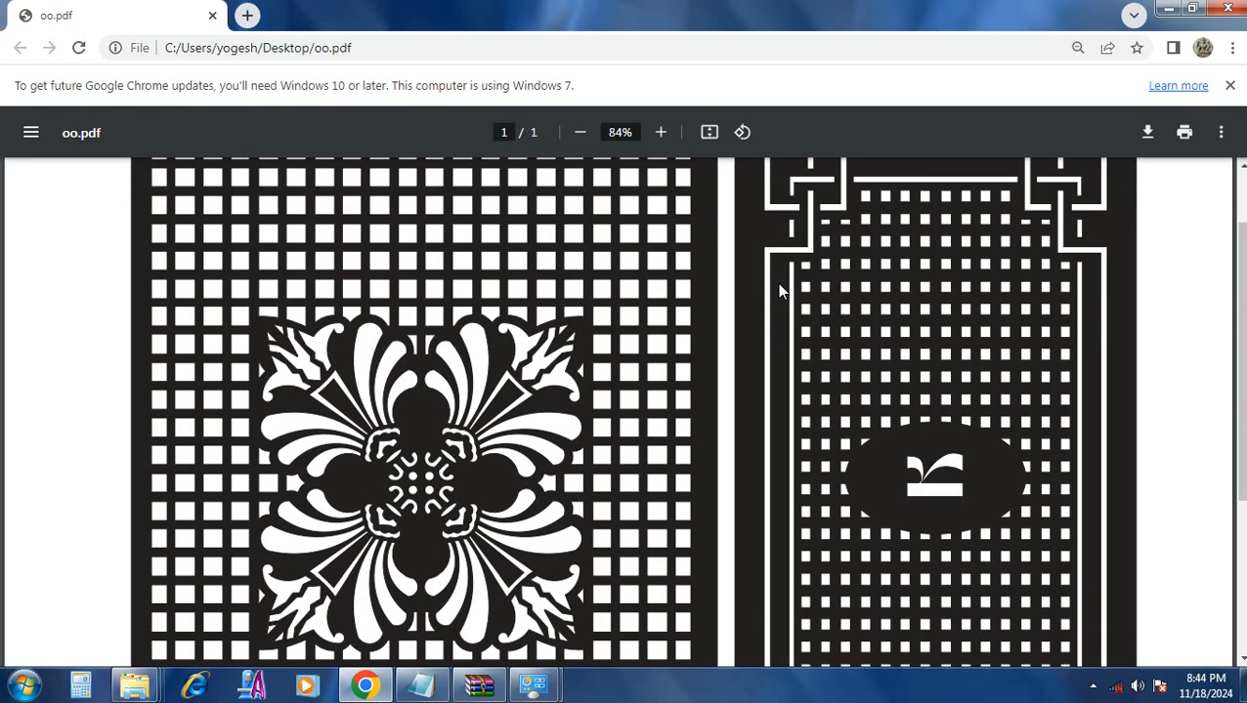
pyautogui.keyDown('ctrl'); pyautogui.scroll(-4, 776, 283); pyautogui.keyUp('ctrl')
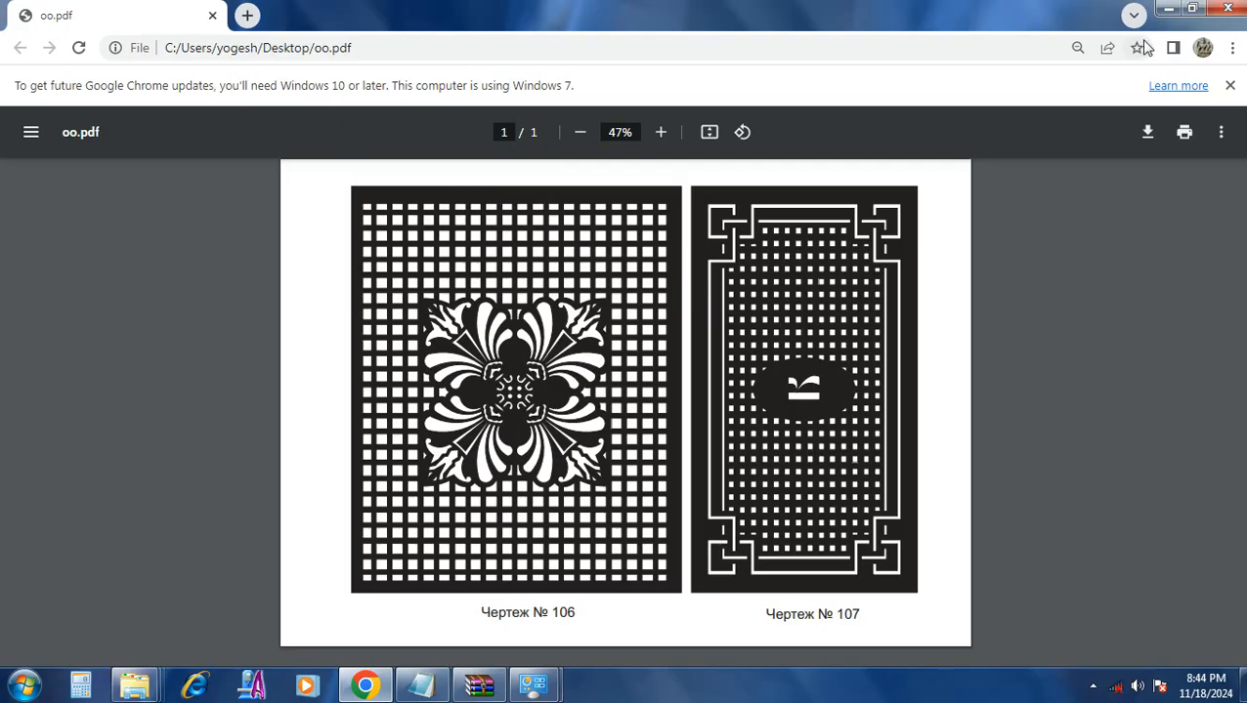
pyautogui.click(1169, 9)
# Step: Search the installed programs for "mspaint", launch Paint and maximize its window
pyautogui.click(23, 686)
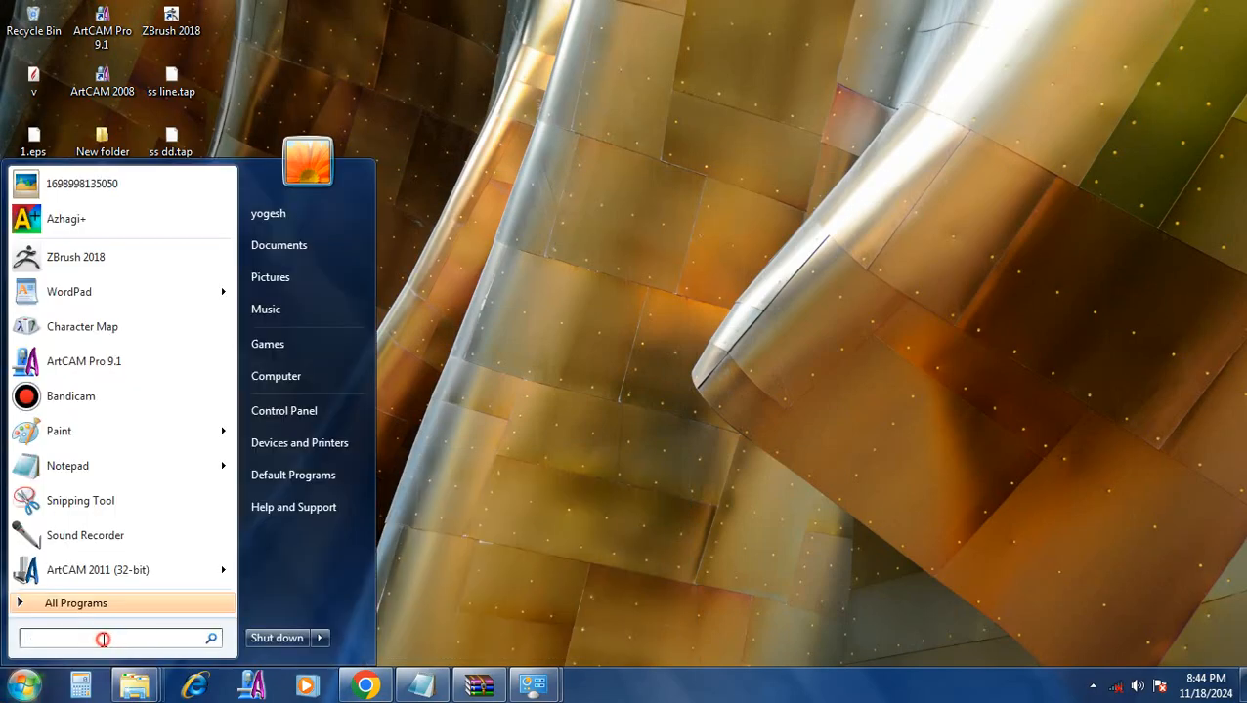
pyautogui.write('ms')
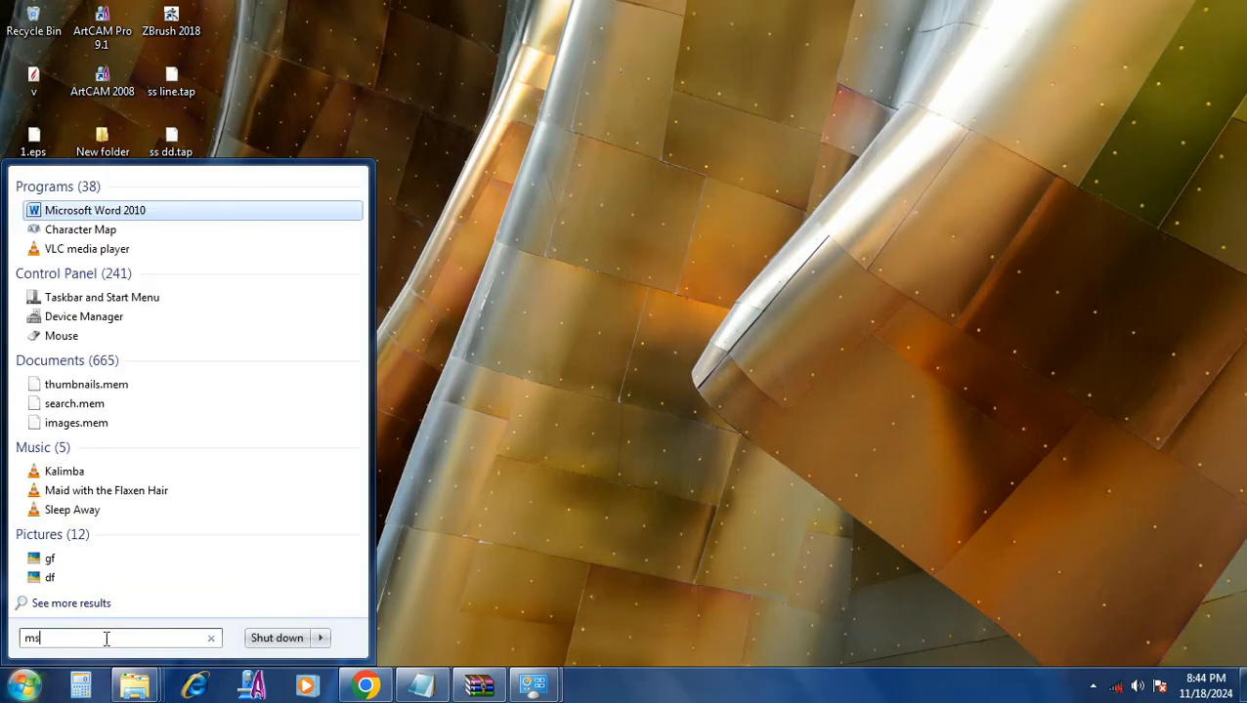
pyautogui.write('pa')
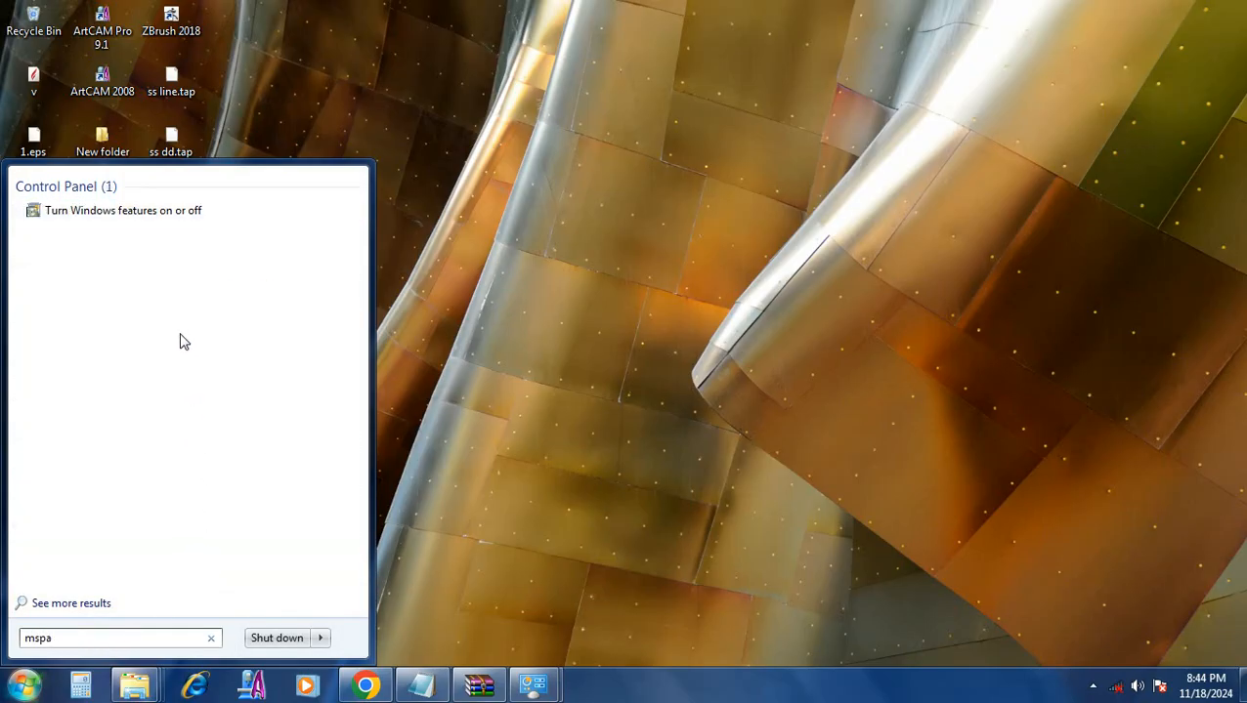
pyautogui.write('in')
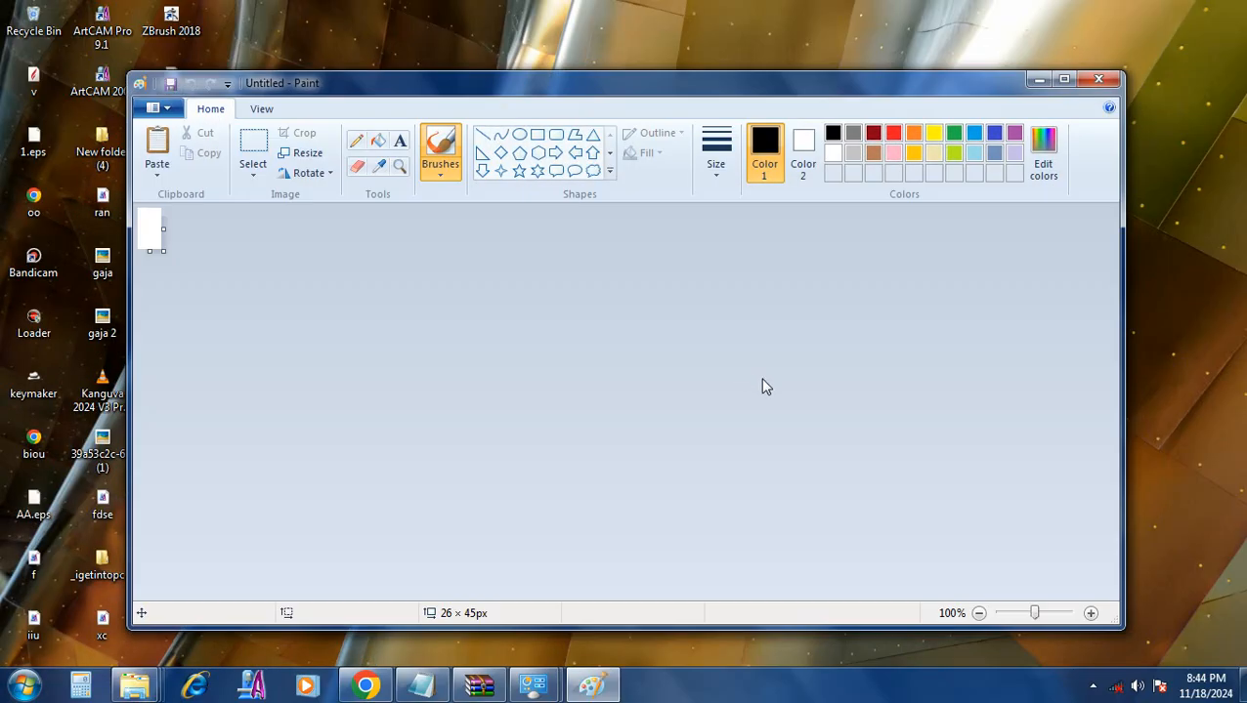
pyautogui.click(1064, 78)
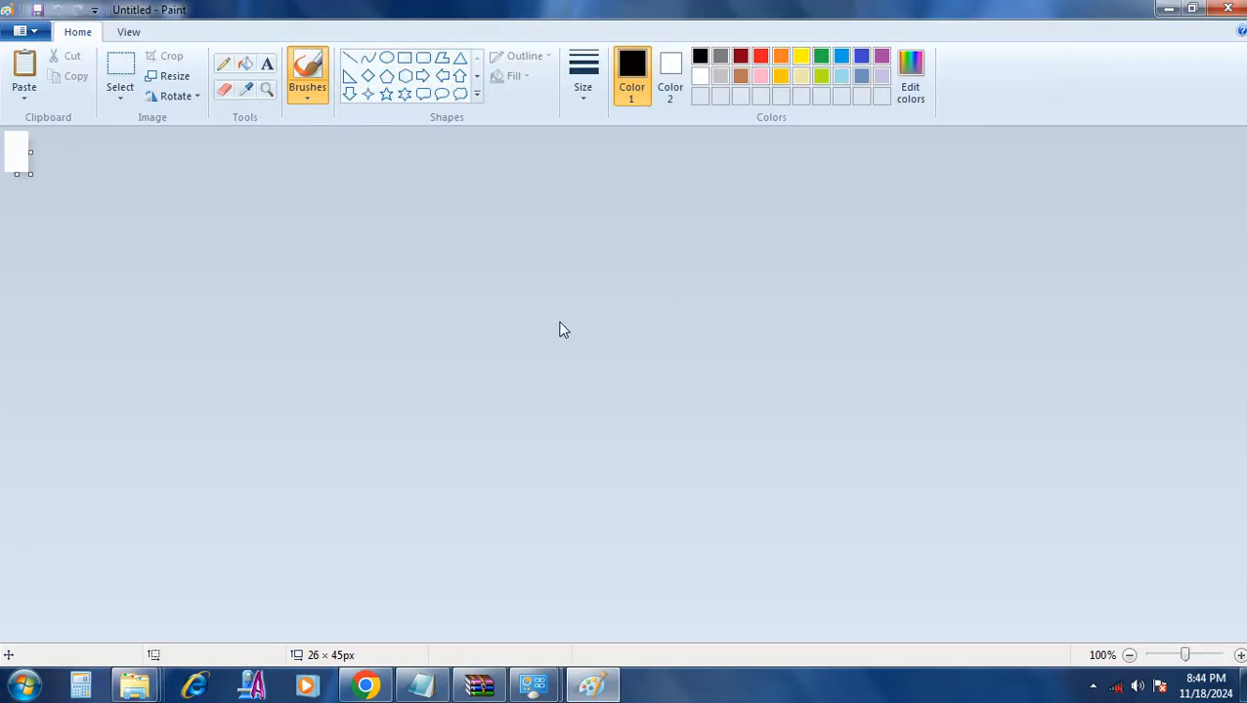
# Step: Paste the screen capture into Paint and crop it to the floral lattice panel, about 389 × 461 px
pyautogui.hotkey('ctrl', 'v')
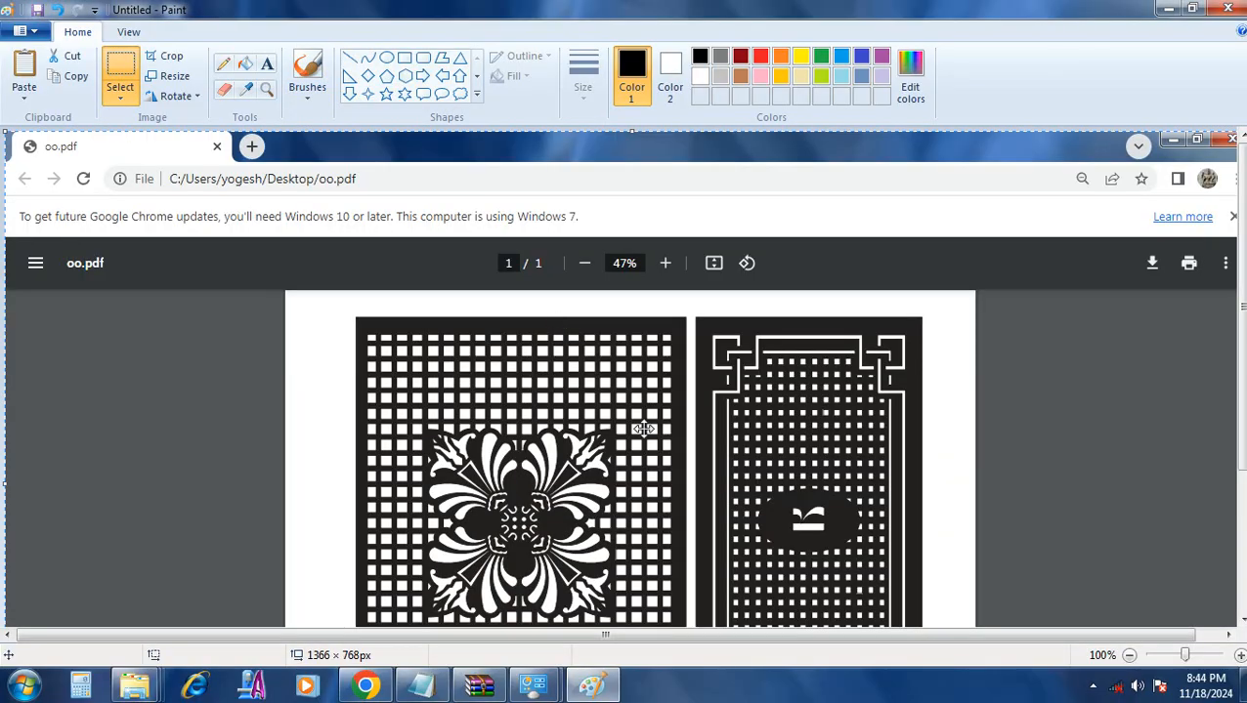
pyautogui.keyDown('ctrl'); pyautogui.scroll(-2, 651, 378); pyautogui.keyUp('ctrl')
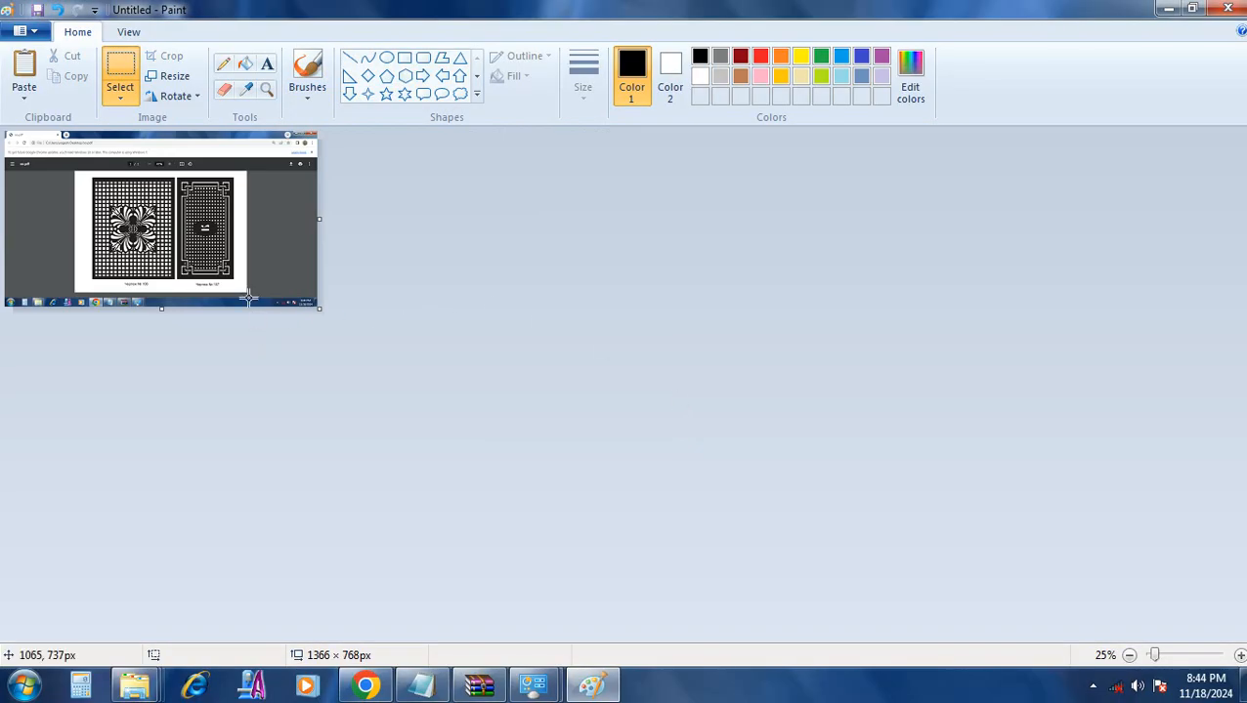
pyautogui.keyDown('ctrl'); pyautogui.scroll(1, 248, 297); pyautogui.keyUp('ctrl')
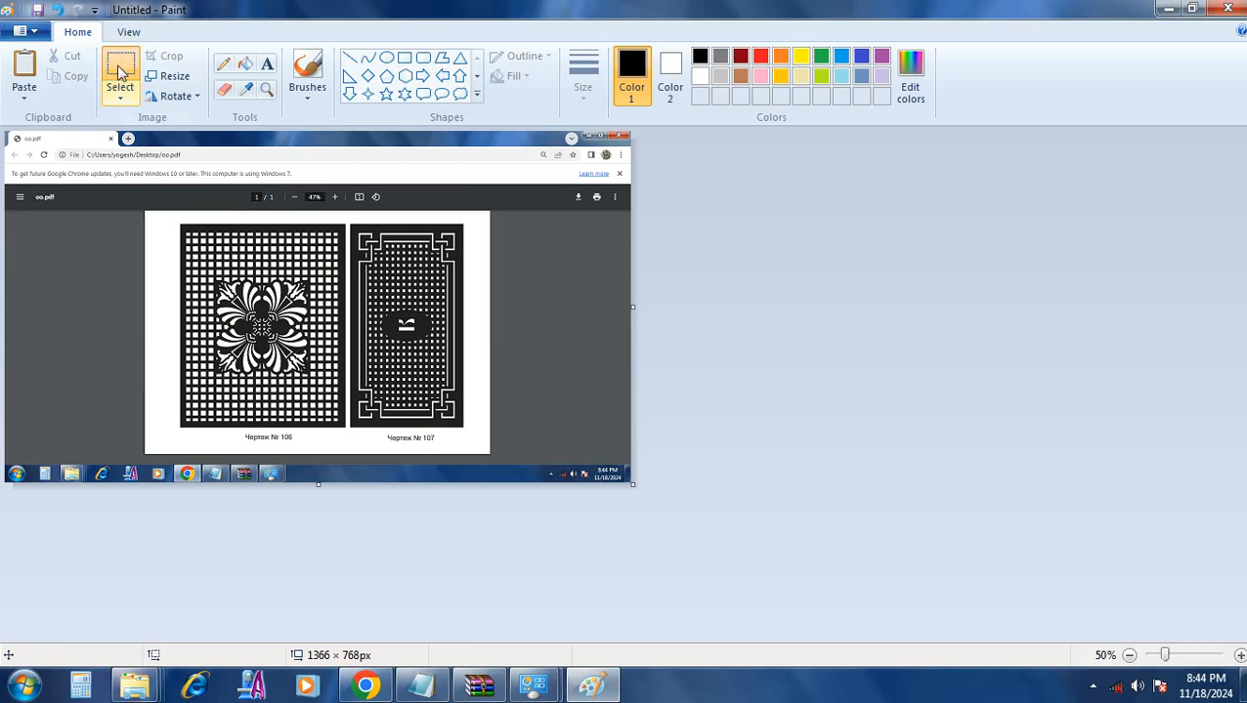
pyautogui.moveTo(170, 218); pyautogui.dragTo(346, 433)
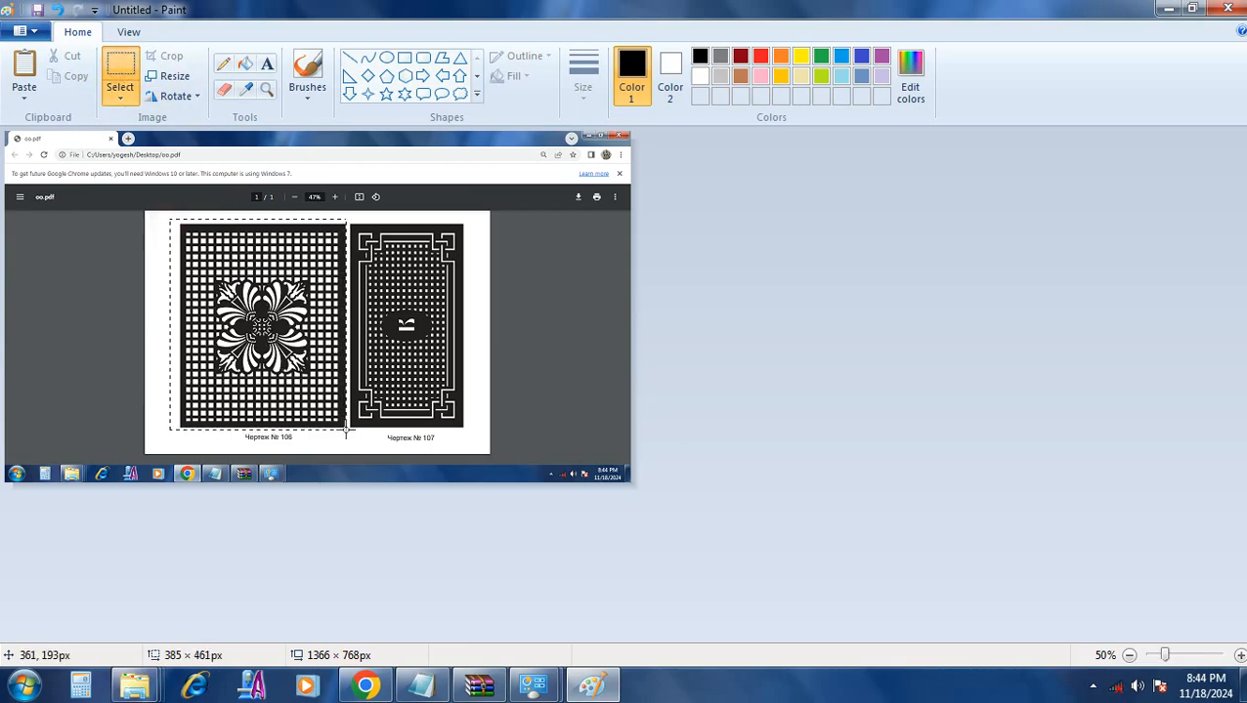
pyautogui.moveTo(347, 433); pyautogui.dragTo(344, 431)
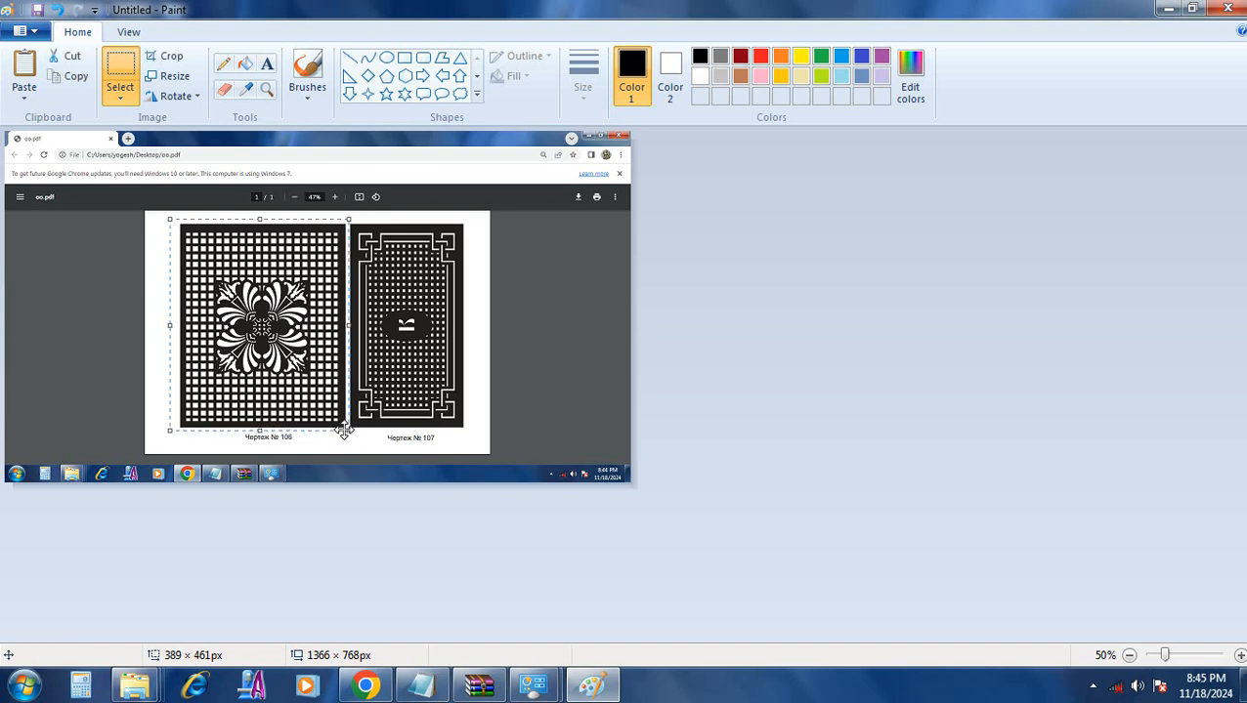
pyautogui.click(171, 55)
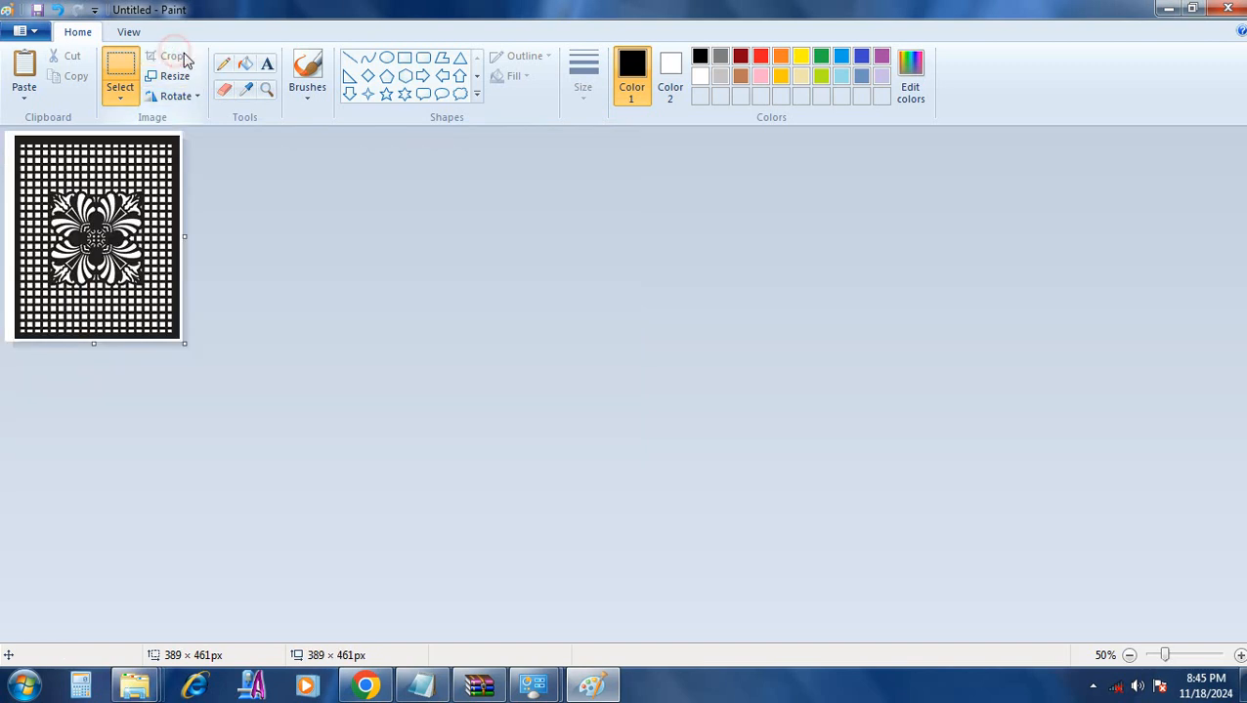
# Step: Save the cropped picture on the Desktop as a PNG named Untitled
pyautogui.click(34, 11)
pyautogui.click(616, 444)
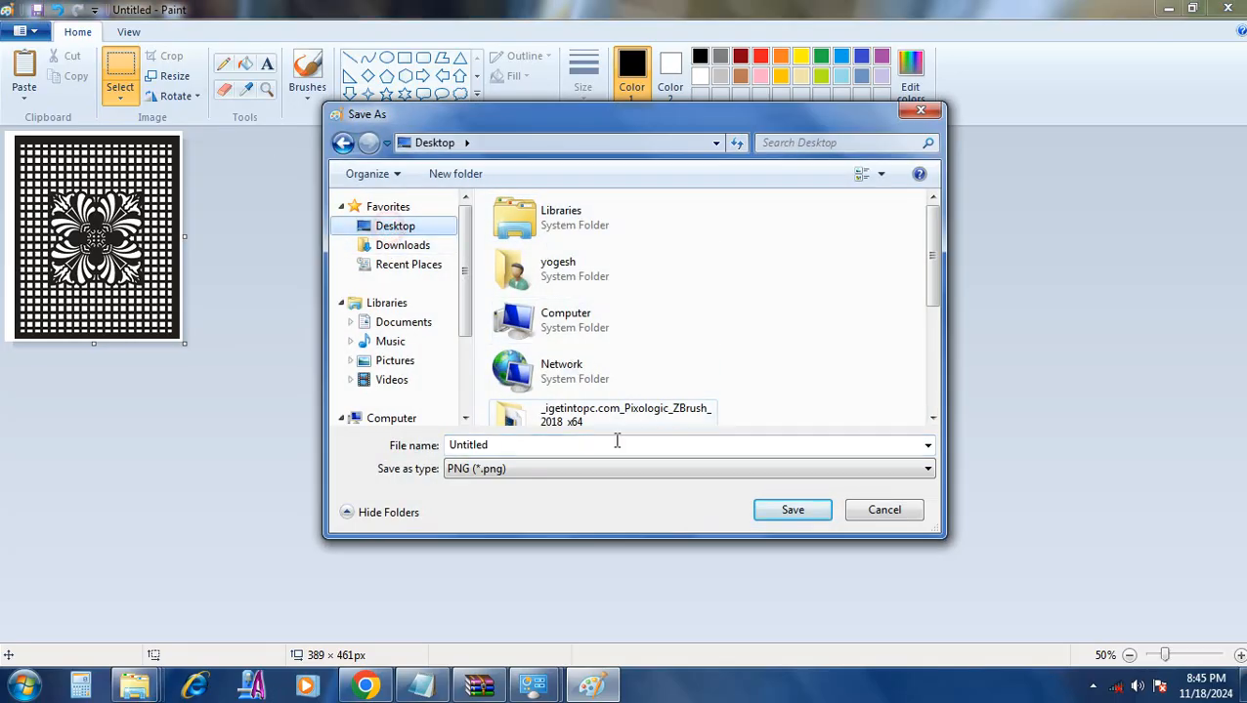
pyautogui.doubleClick(536, 441)
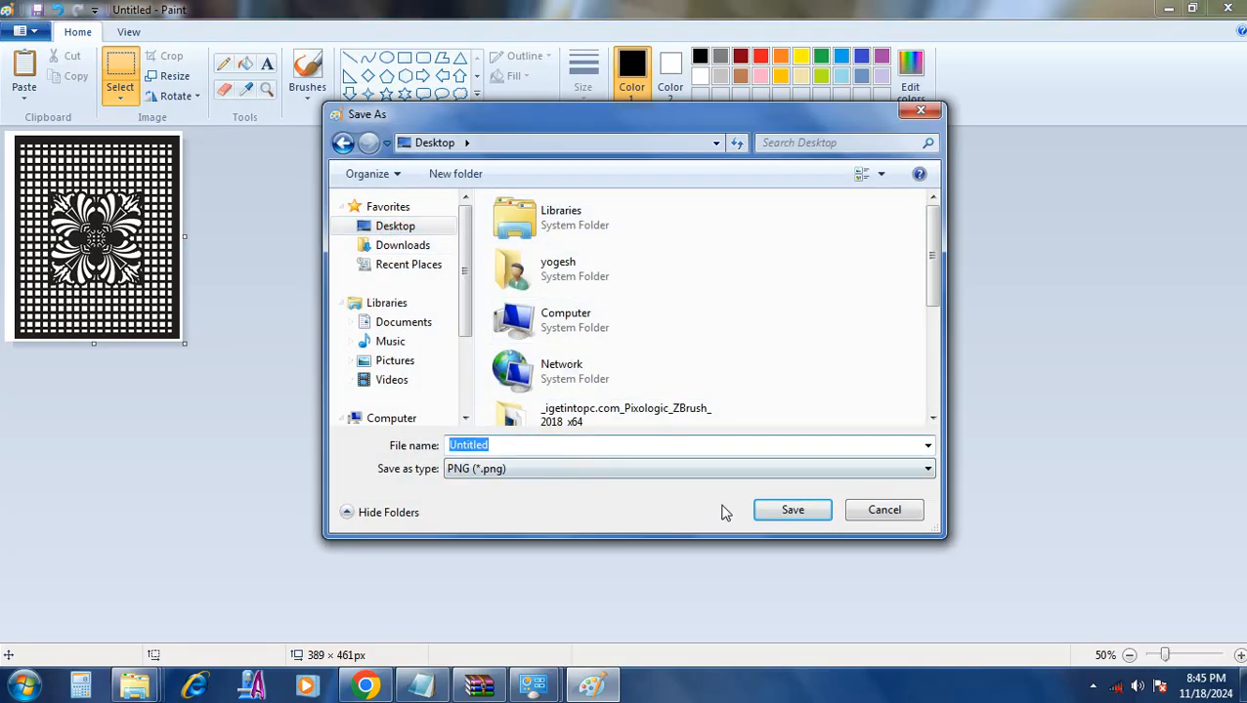
pyautogui.click(792, 514)
# Step: Minimize Paint, preview the saved Untitled image from the desktop and close the viewer
pyautogui.click(1168, 9)
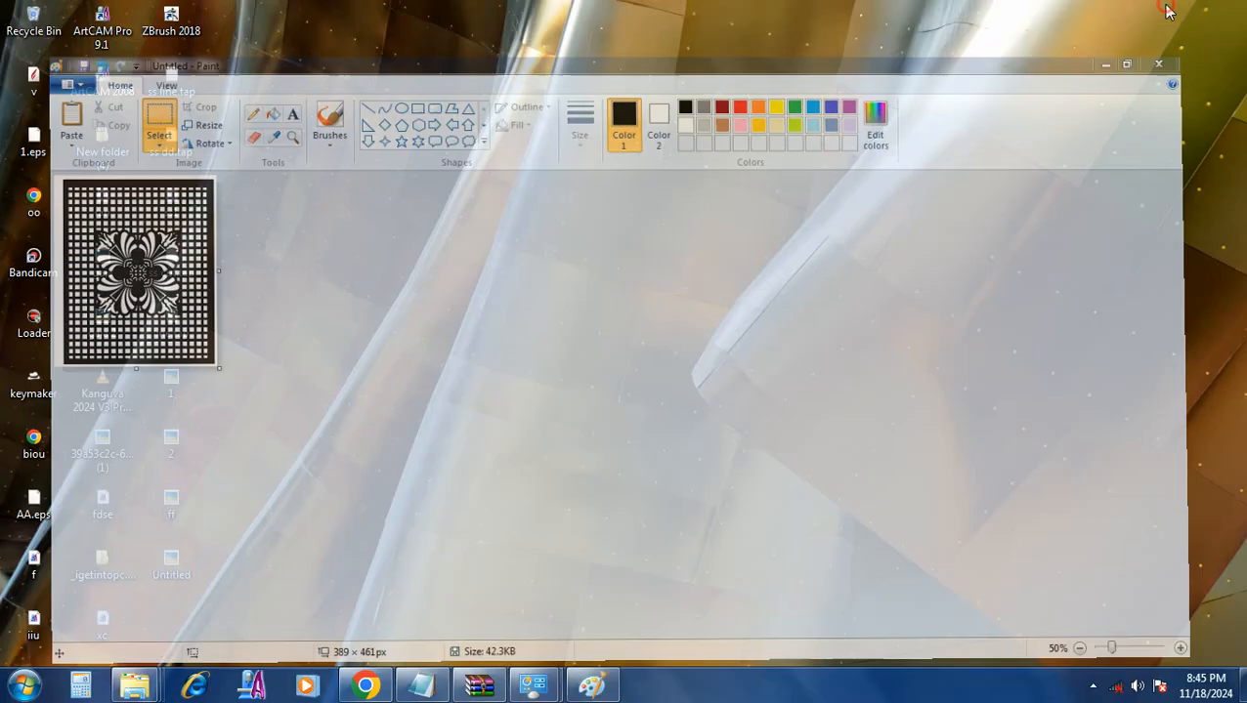
pyautogui.doubleClick(171, 565)
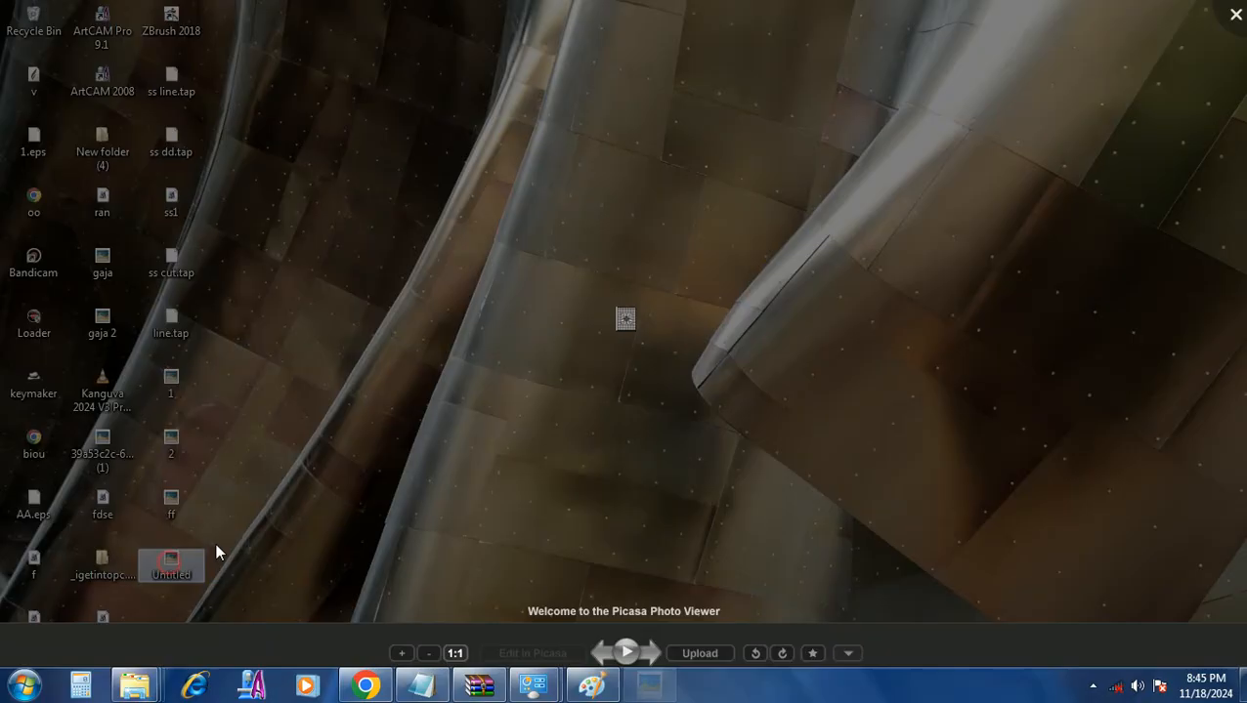
pyautogui.click(1031, 321)
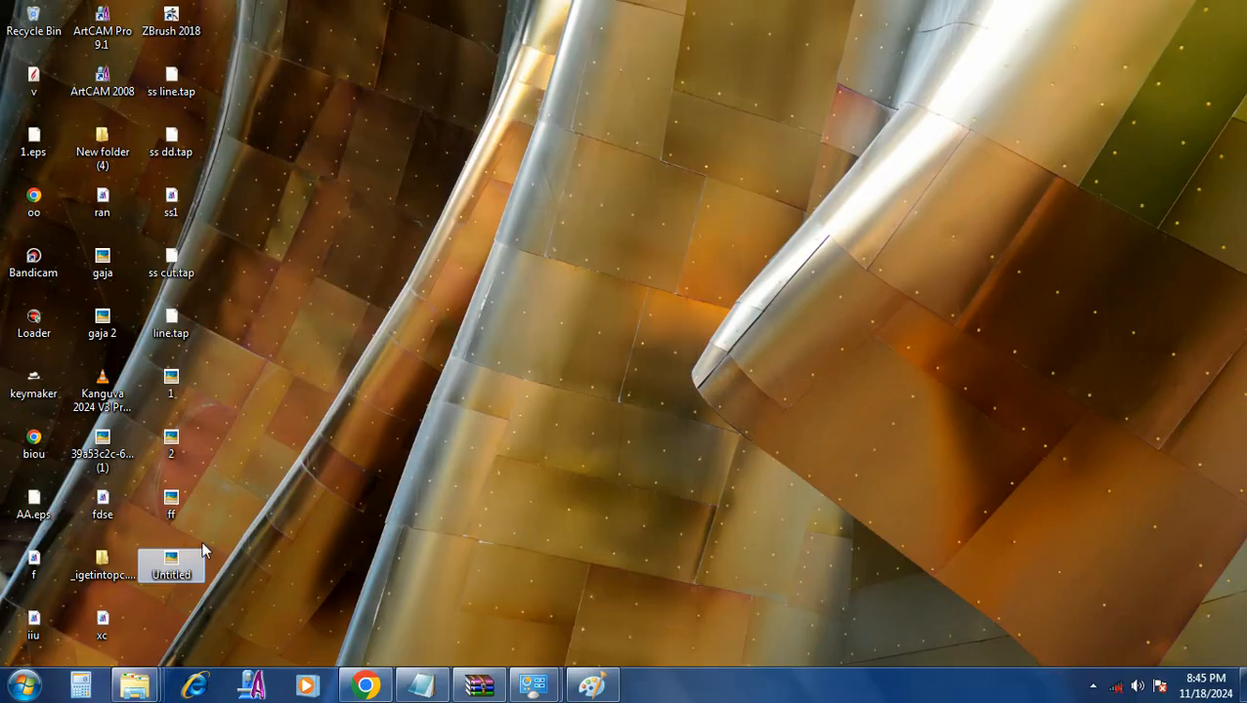
# Step: Open the Untitled image from the desktop in ArtCAM 2008, accepting the scanned 300 d.p.i. model size in mm
pyautogui.moveTo(200, 555); pyautogui.dragTo(107, 86)
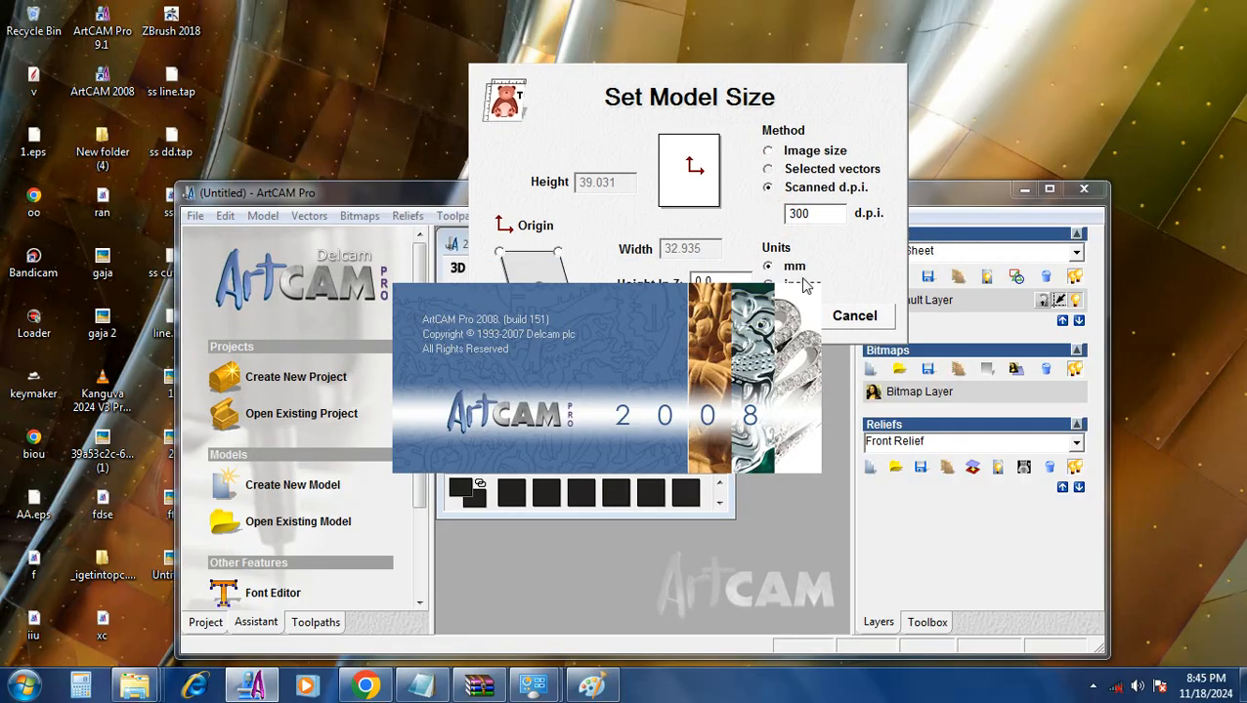
pyautogui.moveTo(818, 94); pyautogui.dragTo(1063, 34)
pyautogui.click(1010, 255)
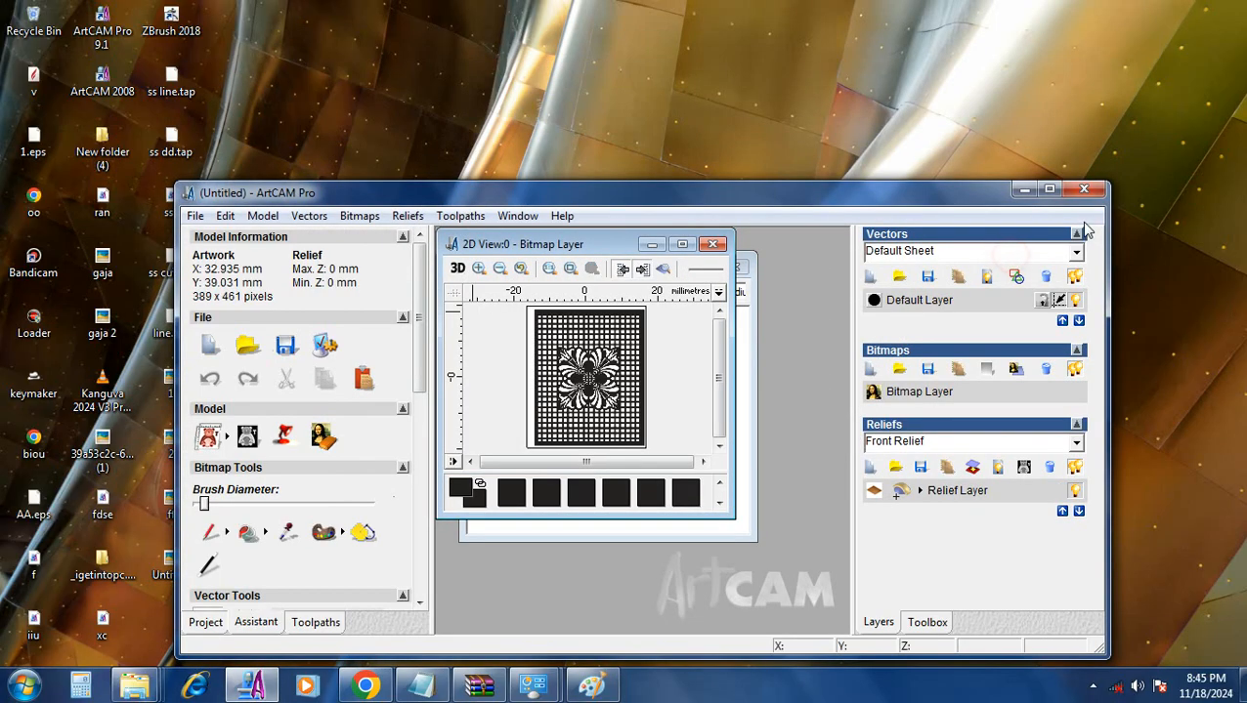